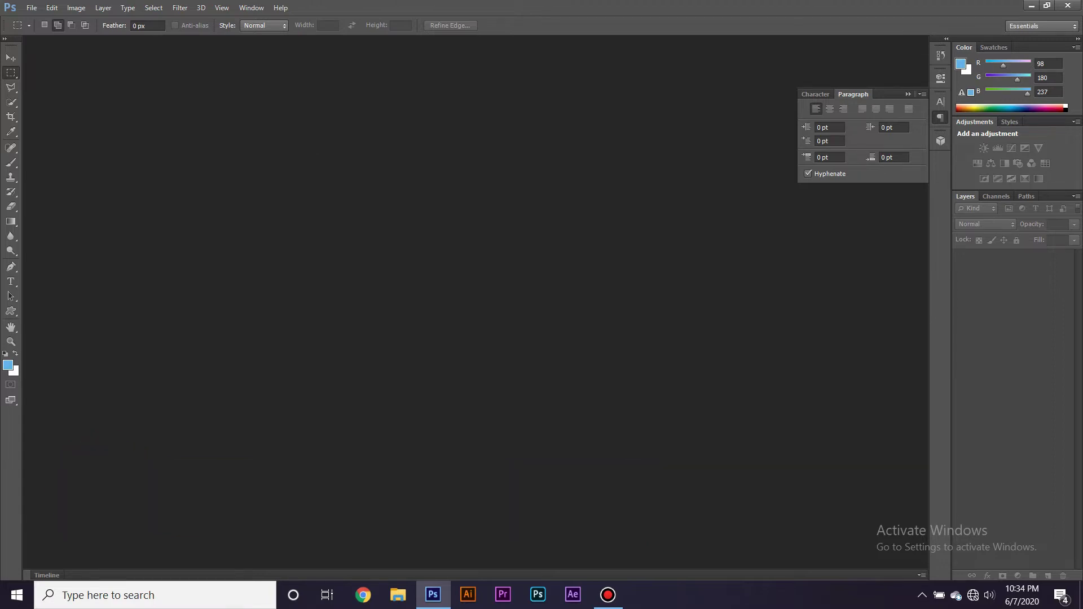
Close the floating Character/Paragraph panel group, leaving only the docked Essentials panels.
{"action": "left_click", "coordinate": [607, 595]}
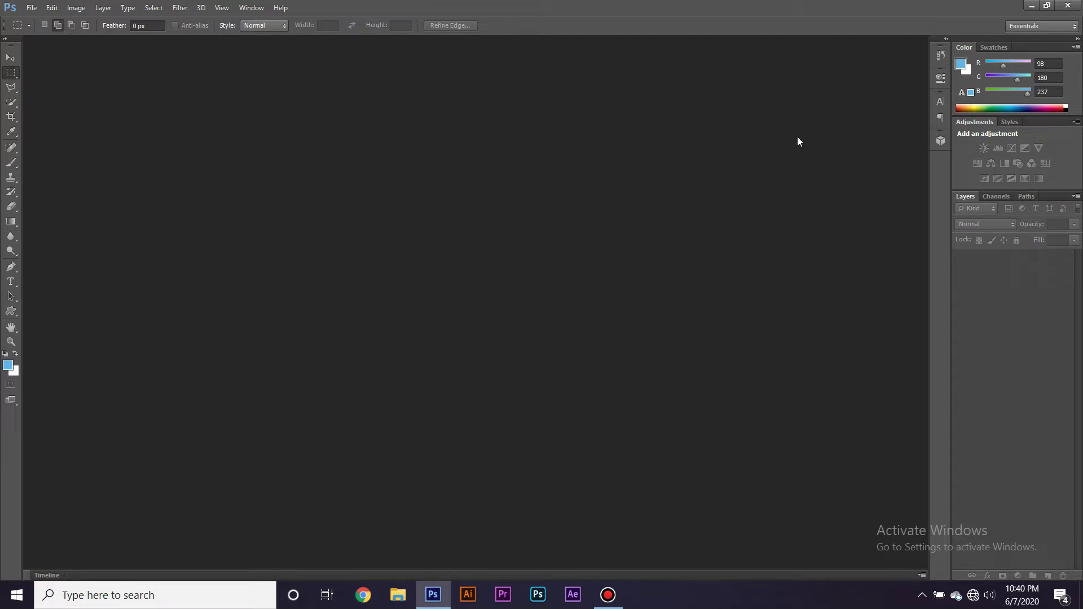
{"action": "left_click", "coordinate": [252, 8]}
{"action": "mouse_move", "coordinate": [268, 36]}
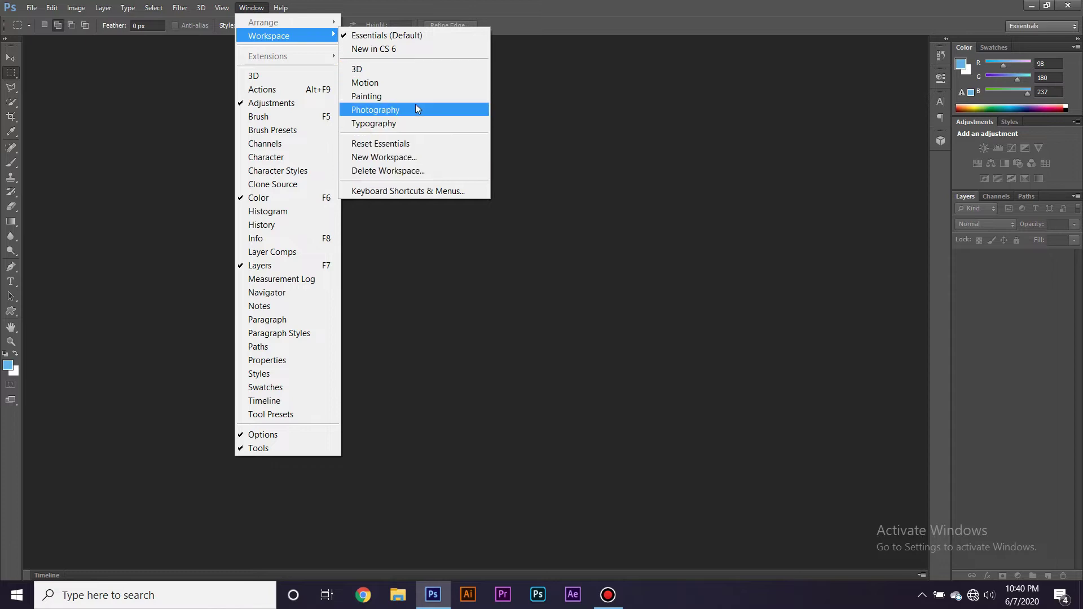
{"action": "left_click", "coordinate": [408, 112]}
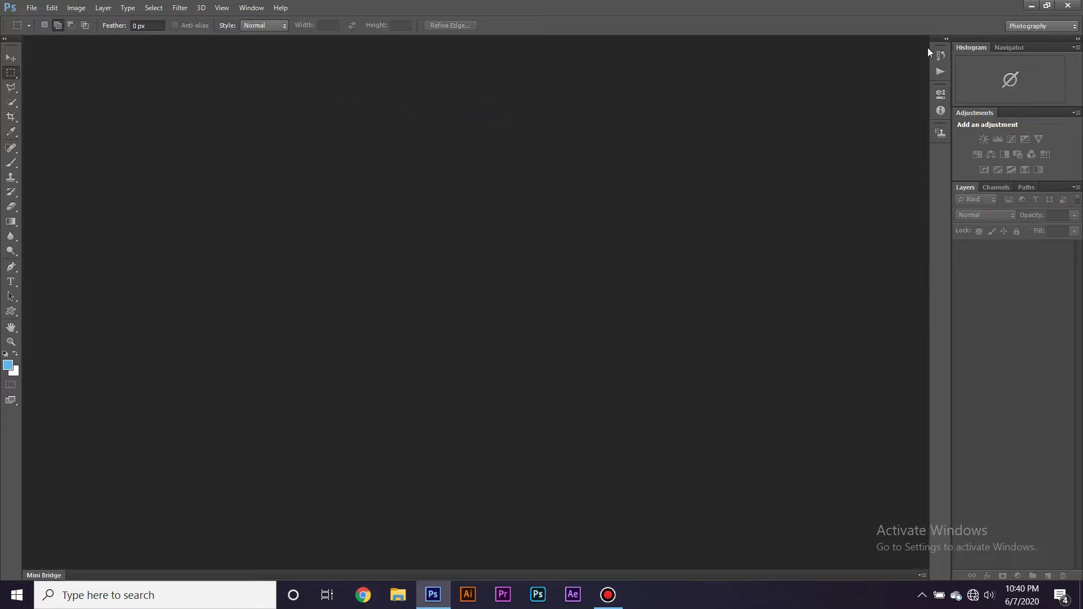
{"action": "left_click", "coordinate": [245, 11]}
{"action": "mouse_move", "coordinate": [268, 36]}
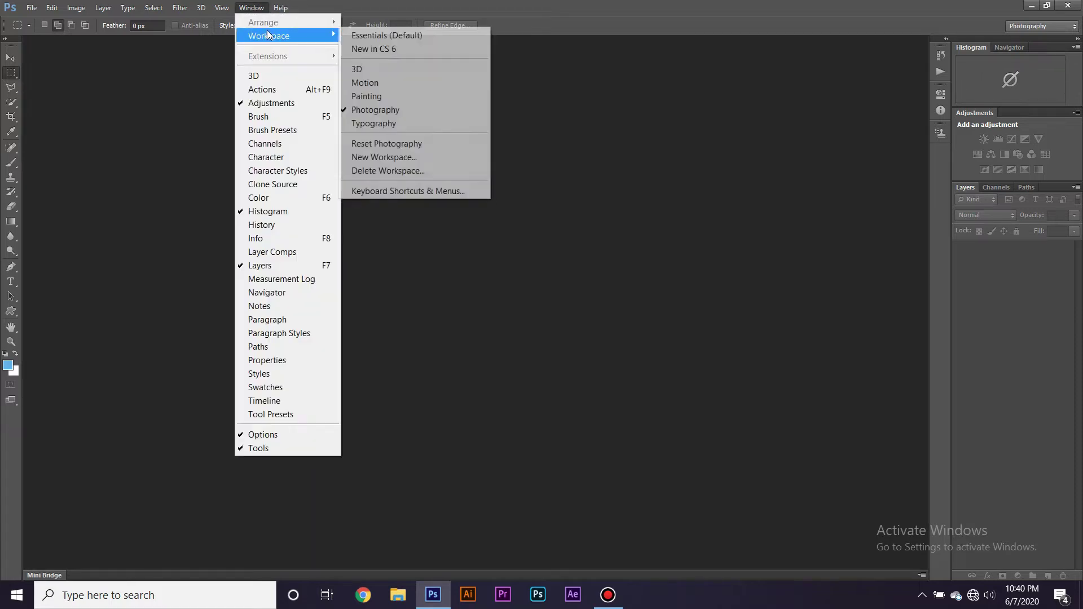
{"action": "left_click", "coordinate": [379, 124]}
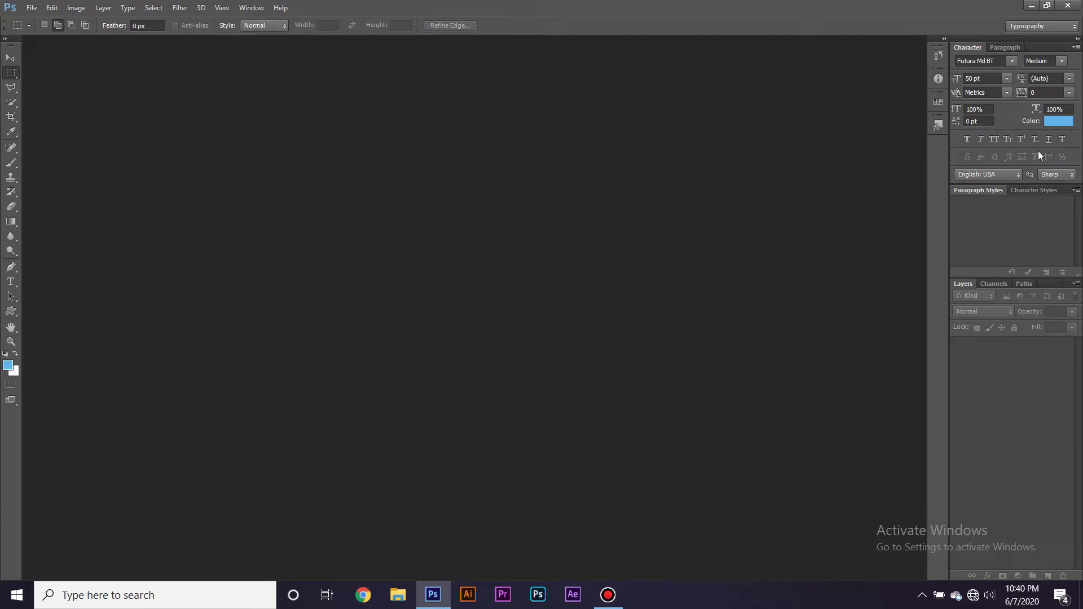
{"action": "left_click", "coordinate": [220, 12]}
{"action": "mouse_move", "coordinate": [269, 36]}
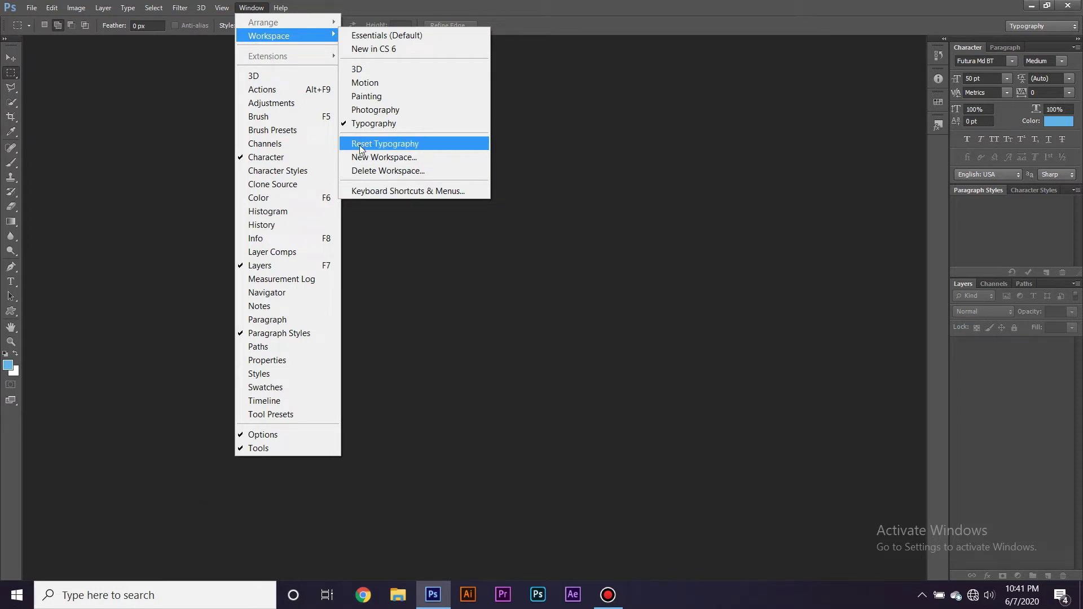
{"action": "left_click", "coordinate": [518, 253]}
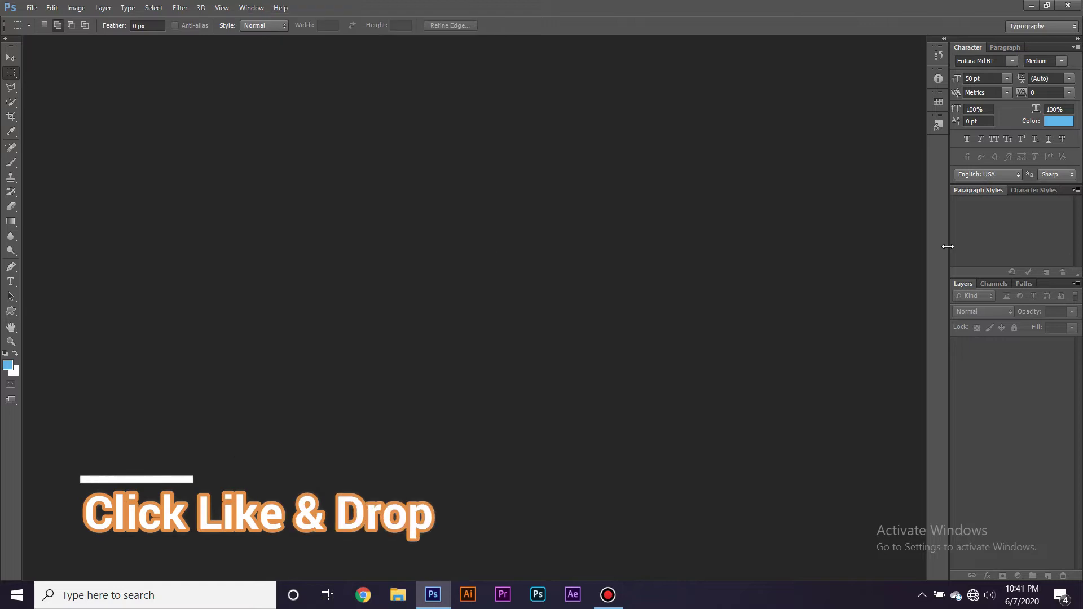
{"action": "left_click", "coordinate": [252, 8]}
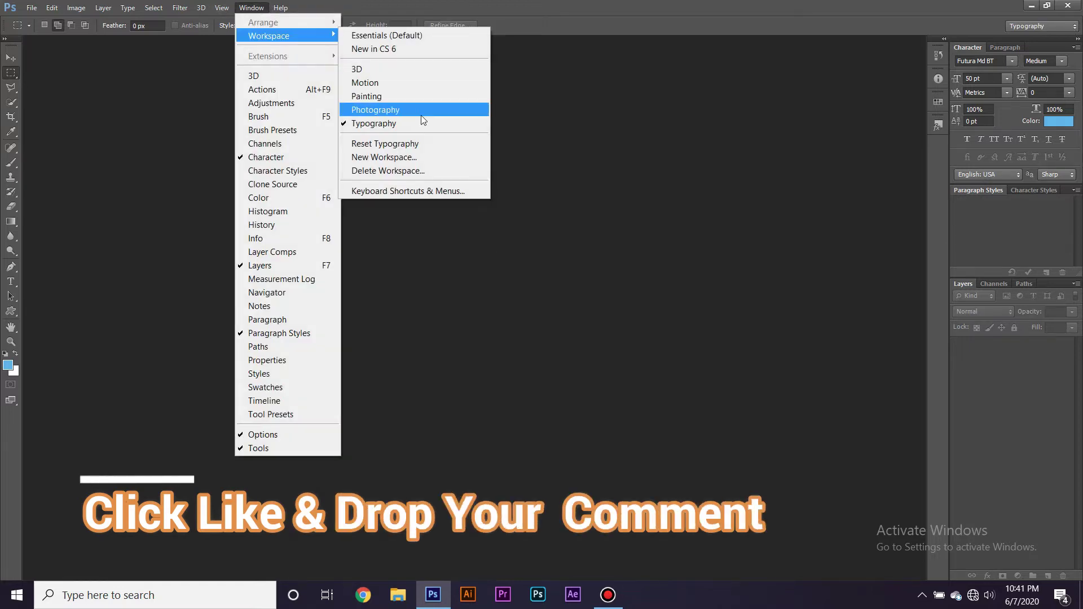
{"action": "left_click", "coordinate": [382, 159]}
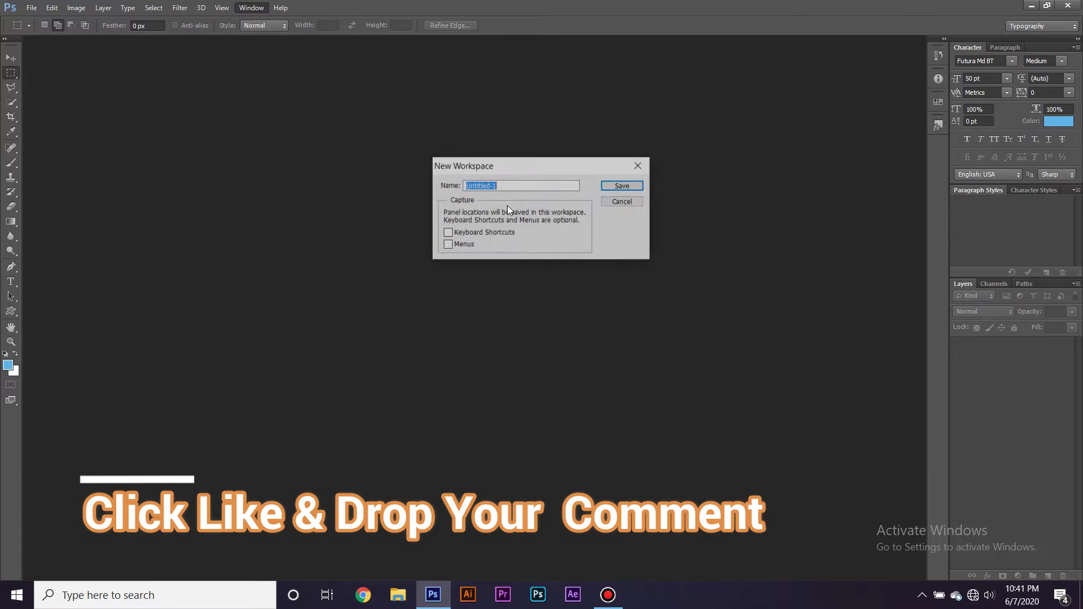
{"action": "left_click", "coordinate": [622, 201]}
{"action": "left_click", "coordinate": [262, 10]}
{"action": "mouse_move", "coordinate": [268, 35]}
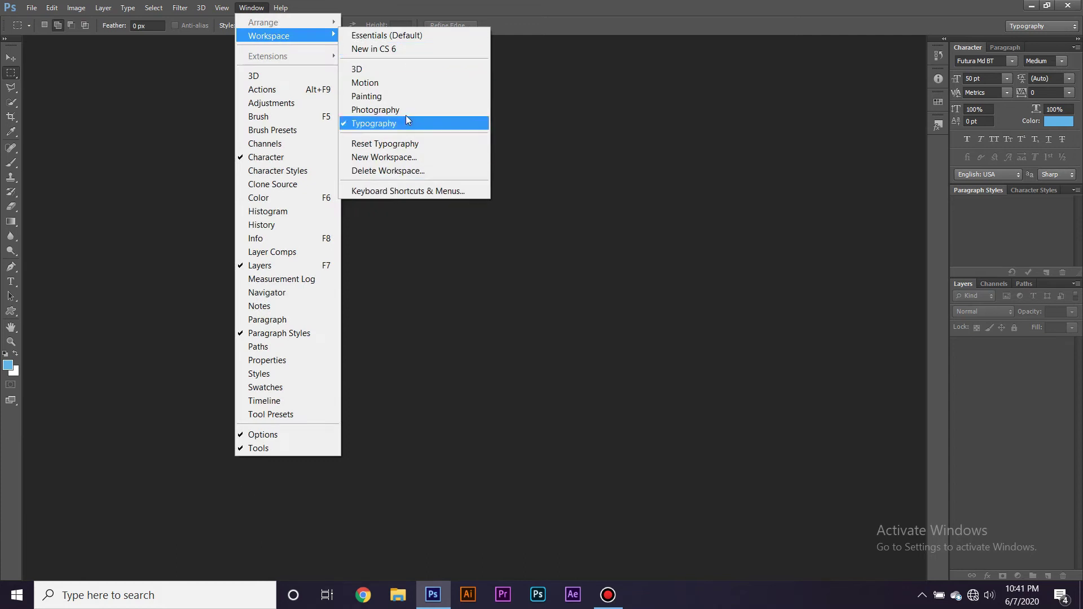
{"action": "left_click", "coordinate": [377, 37]}
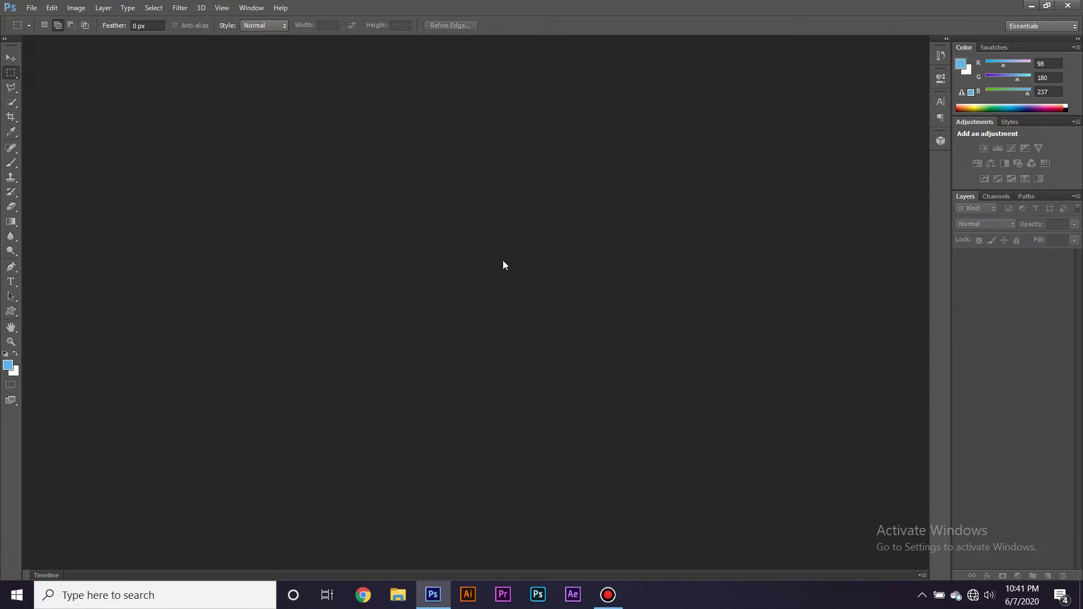
Open the '1950x500 1' 'Learn Graphic Designing' banner from the for website folder.
{"action": "key", "text": "ctrl+o"}
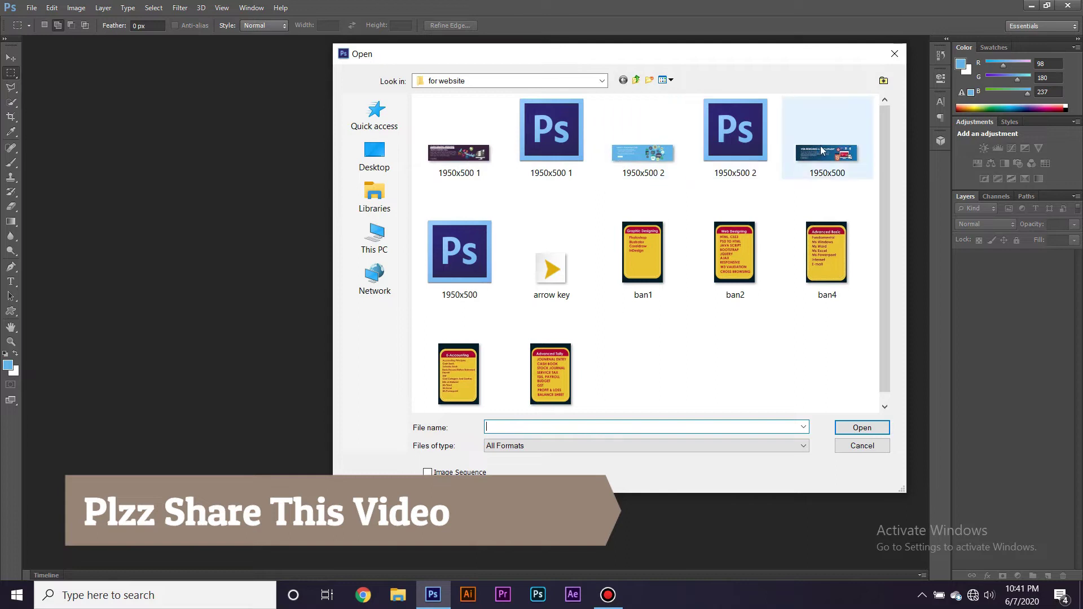
{"action": "left_click", "coordinate": [478, 163]}
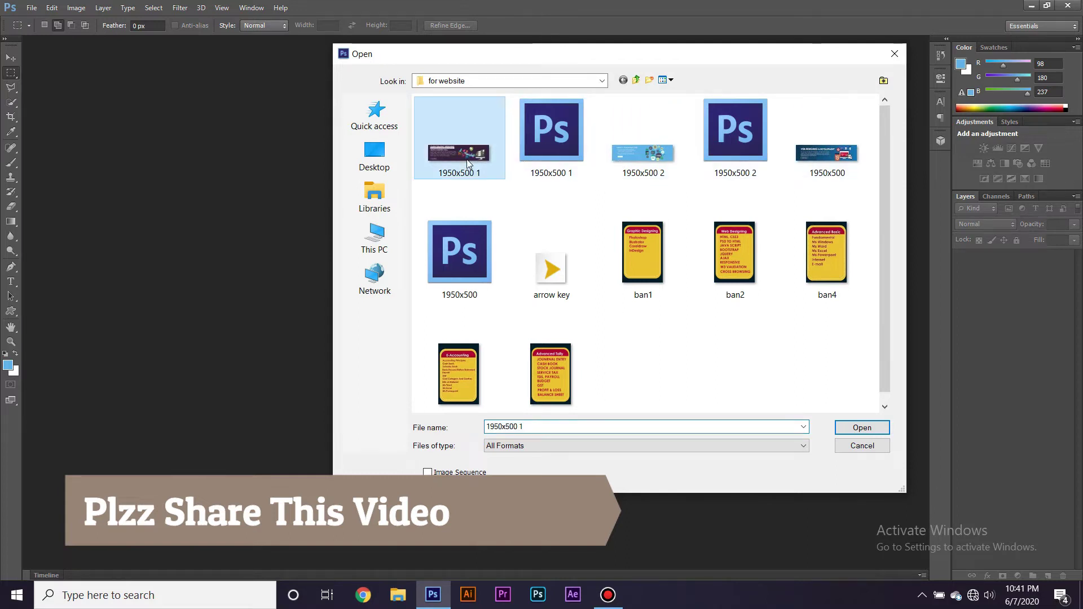
{"action": "left_click", "coordinate": [856, 427]}
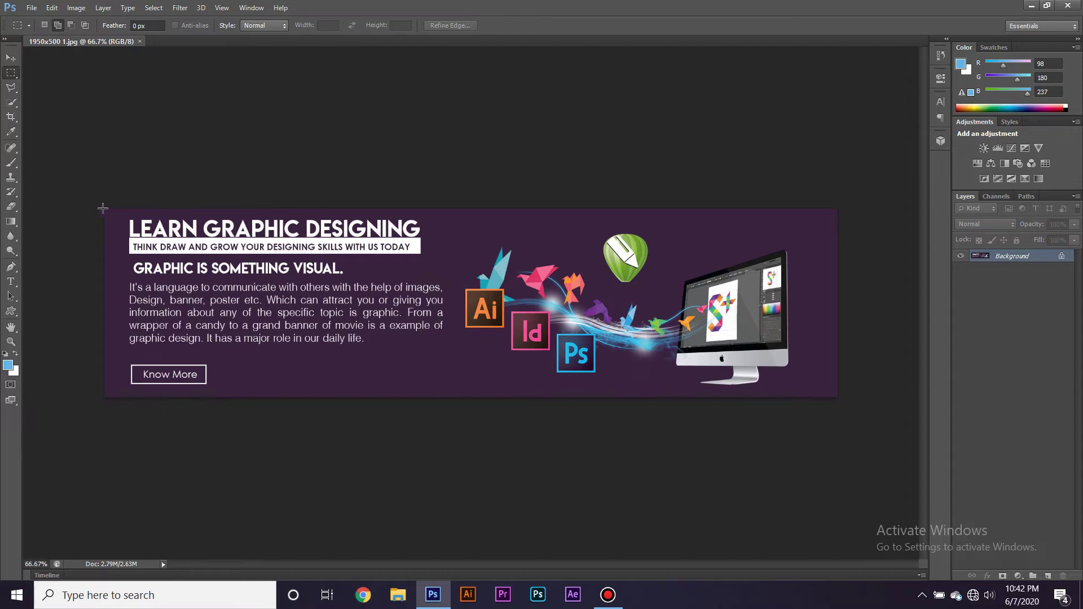
{"action": "left_click_drag", "start_coordinate": [105, 209], "coordinate": [838, 397]}
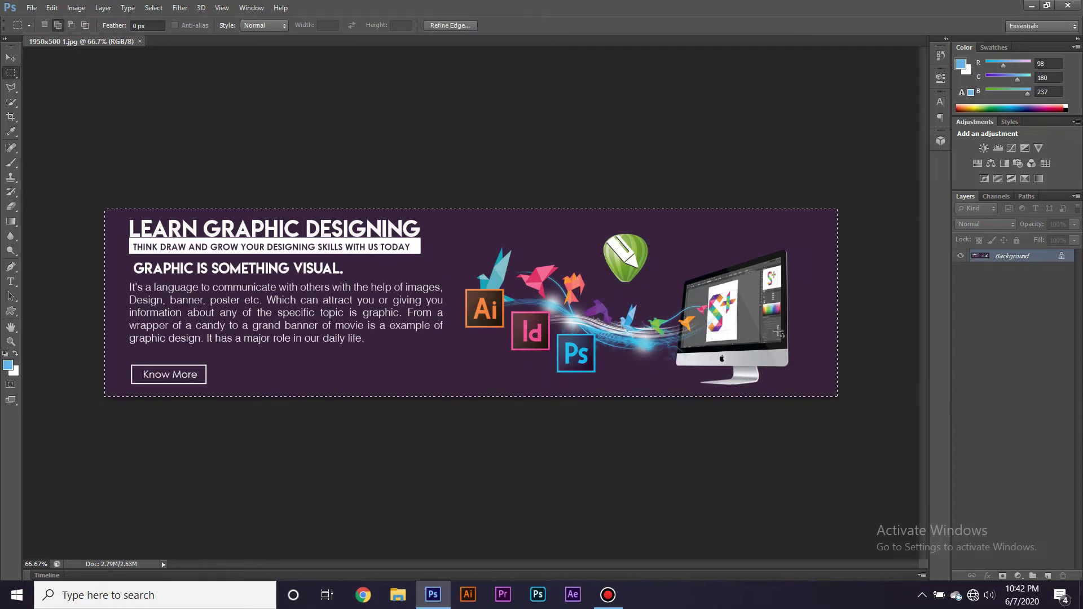
{"action": "left_click", "coordinate": [559, 163]}
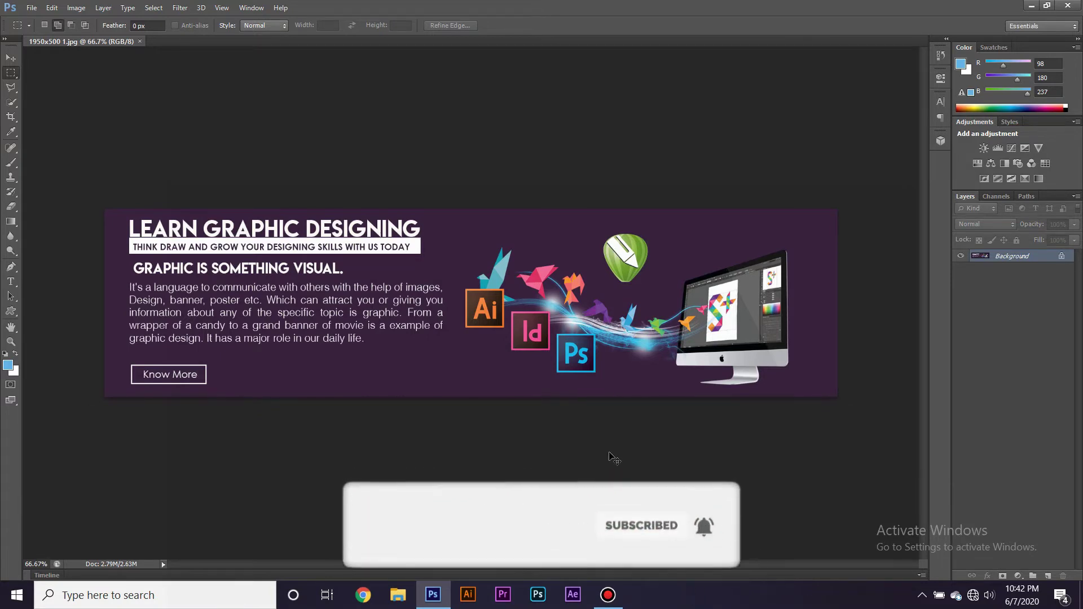
{"action": "key", "text": "ctrl+o"}
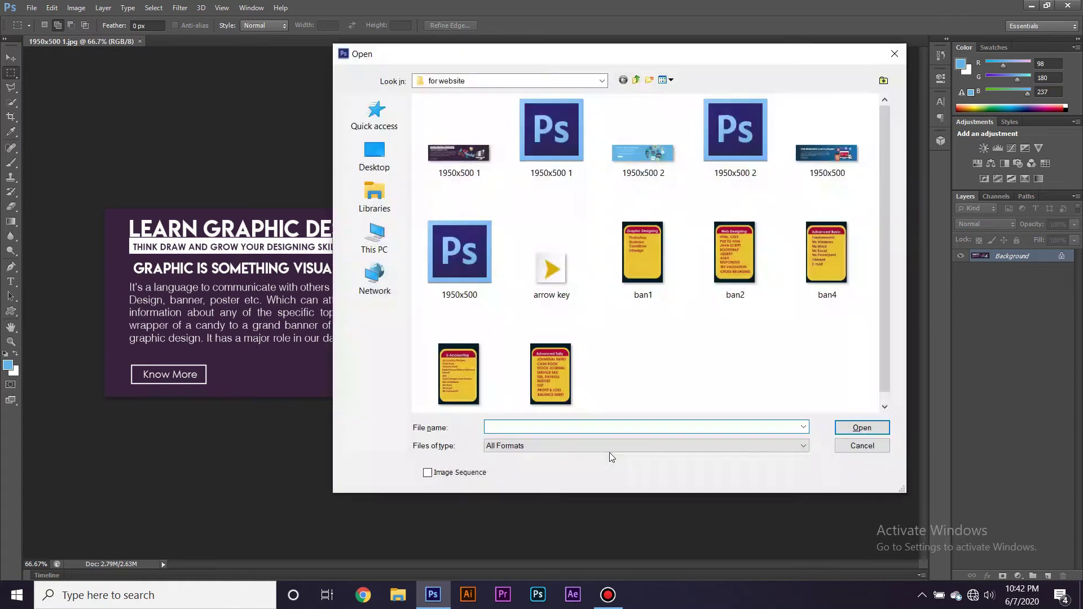
{"action": "left_click", "coordinate": [639, 169]}
{"action": "left_click", "coordinate": [826, 163]}
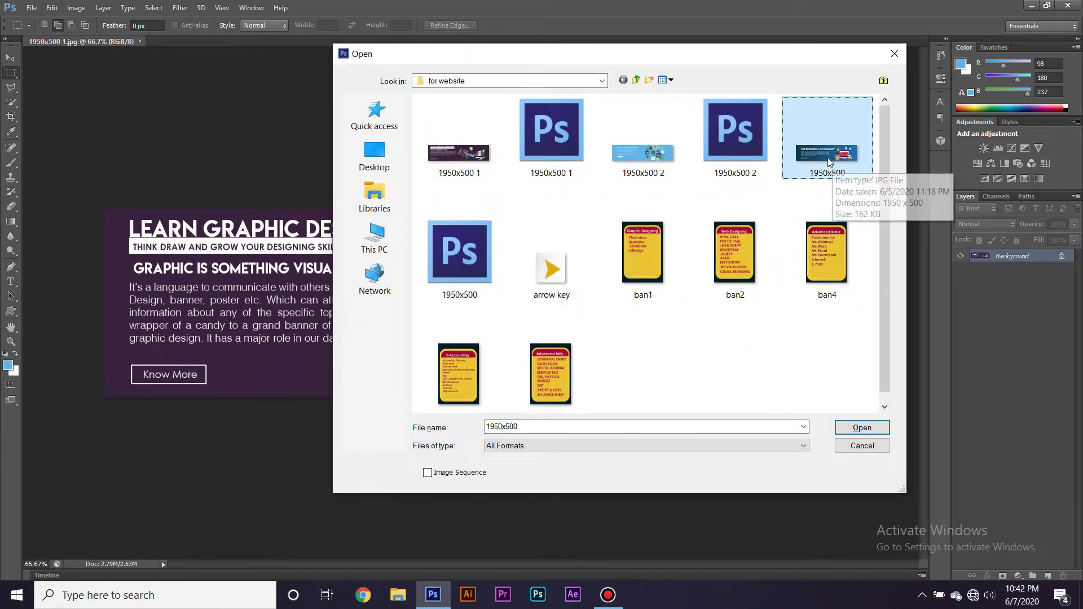
{"action": "left_click", "coordinate": [636, 150]}
{"action": "left_click", "coordinate": [857, 446]}
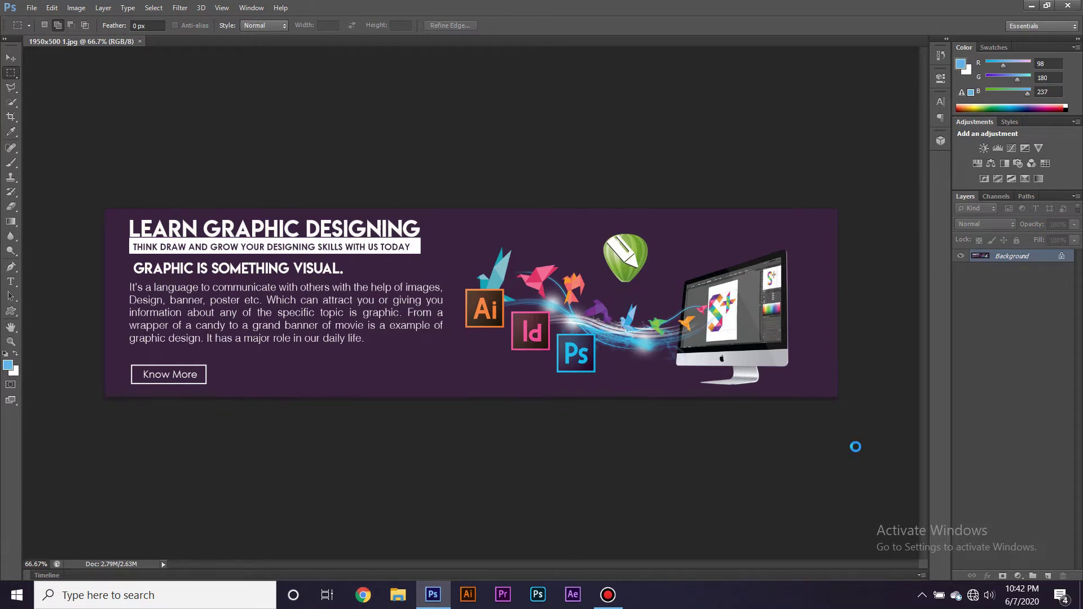
Start a new 1950×500-pixel, 72-ppi document and name it OTC.
{"action": "key", "text": "ctrl+n"}
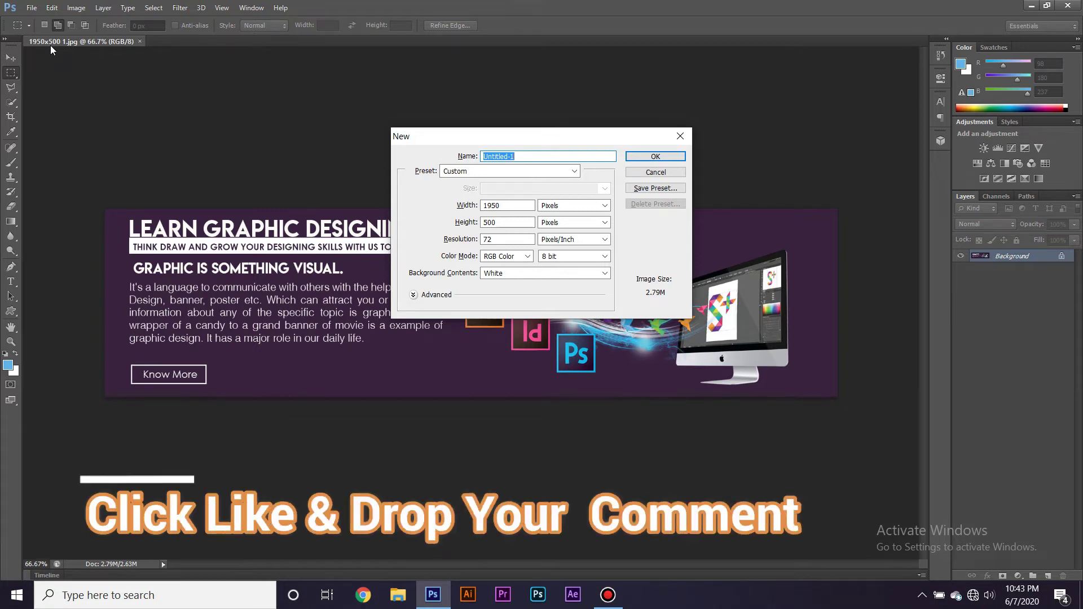
{"action": "left_click_drag", "start_coordinate": [514, 156], "coordinate": [481, 156]}
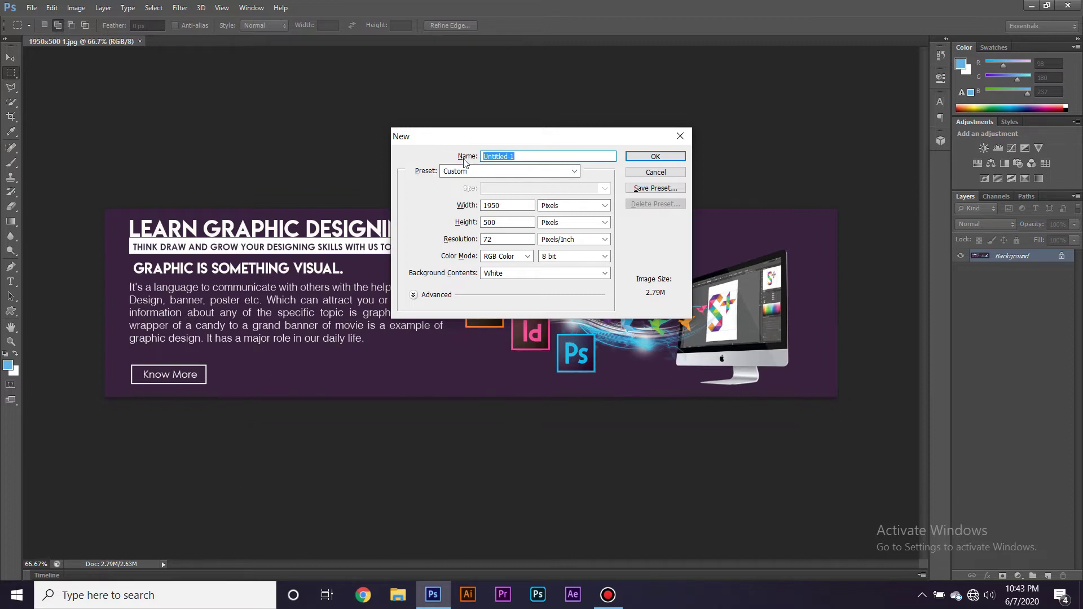
{"action": "type", "text": "otc"}
{"action": "key", "text": "BackSpace"}
{"action": "key", "text": "BackSpace"}
{"action": "type", "text": "OTC"}
Try the Default Photoshop Size and U.S. Paper presets, checking their width and height.
{"action": "left_click", "coordinate": [483, 172]}
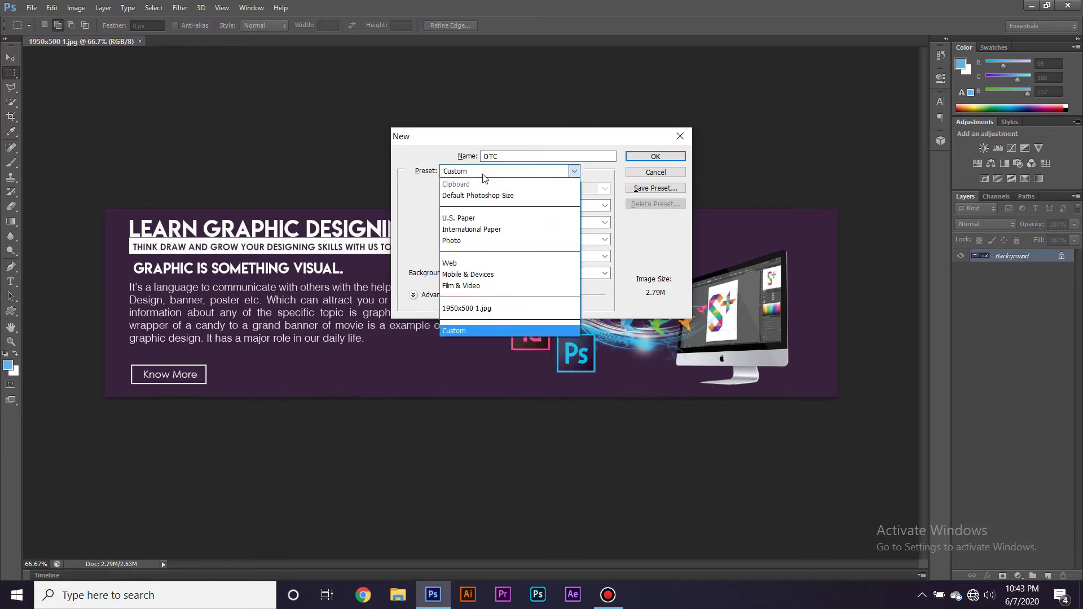
{"action": "left_click", "coordinate": [485, 195]}
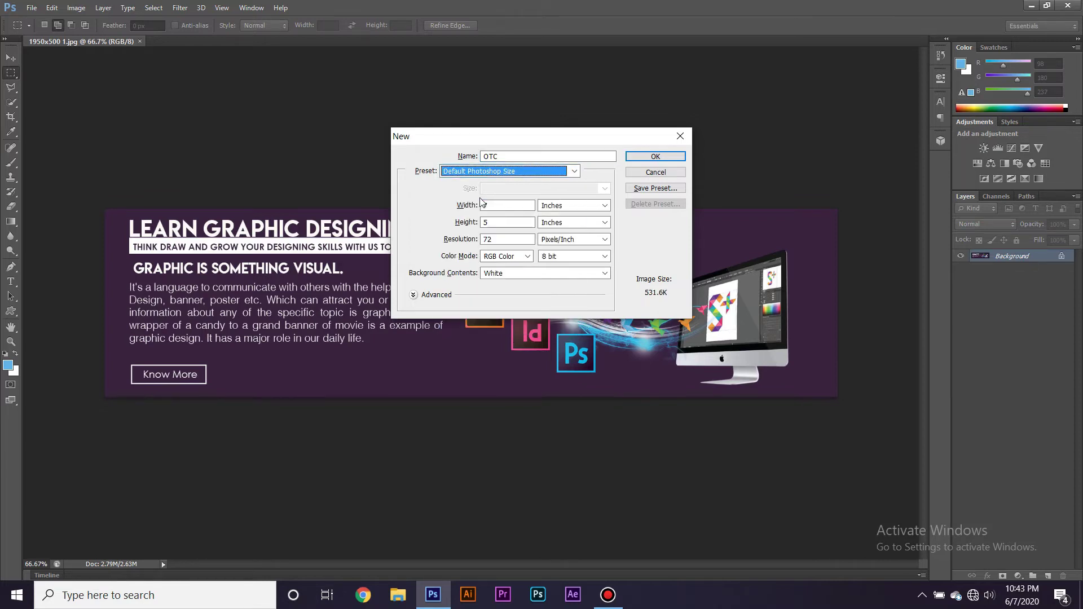
{"action": "double_click", "coordinate": [492, 205]}
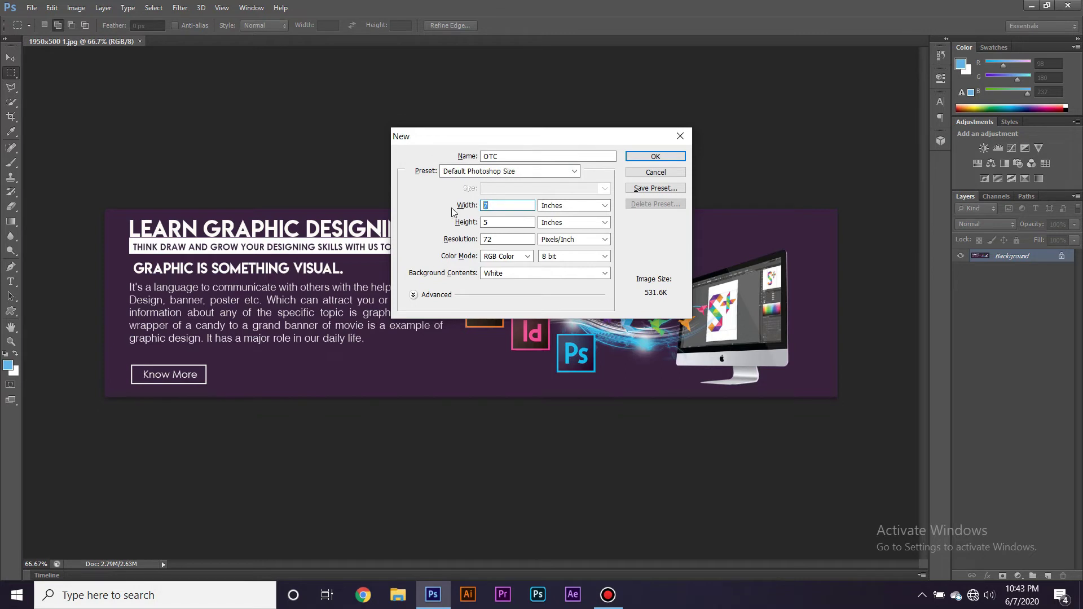
{"action": "double_click", "coordinate": [490, 222]}
{"action": "left_click", "coordinate": [514, 171]}
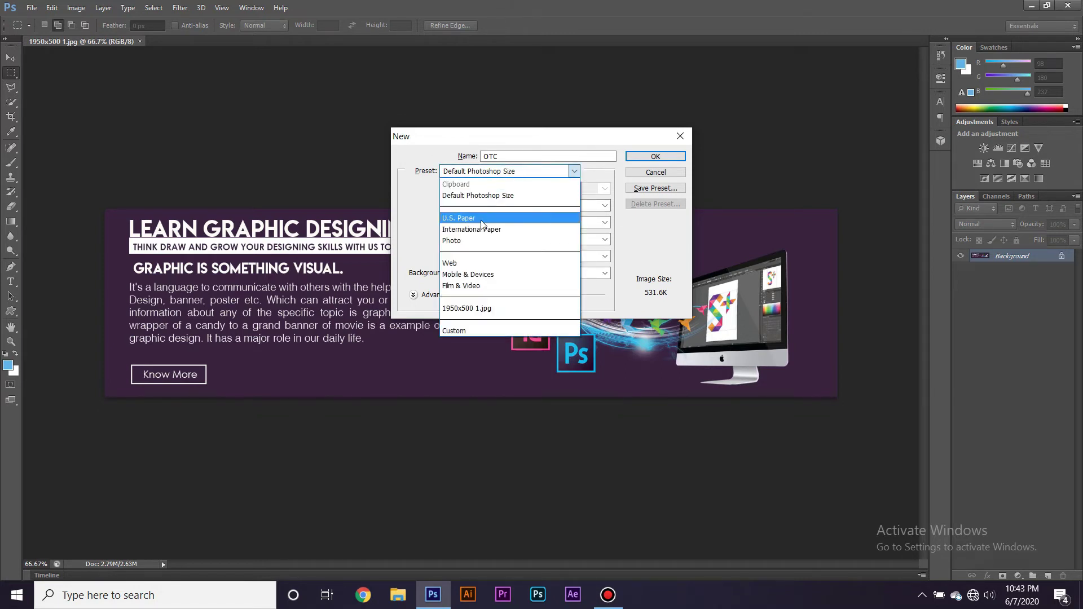
{"action": "left_click", "coordinate": [481, 221]}
{"action": "left_click", "coordinate": [508, 189]}
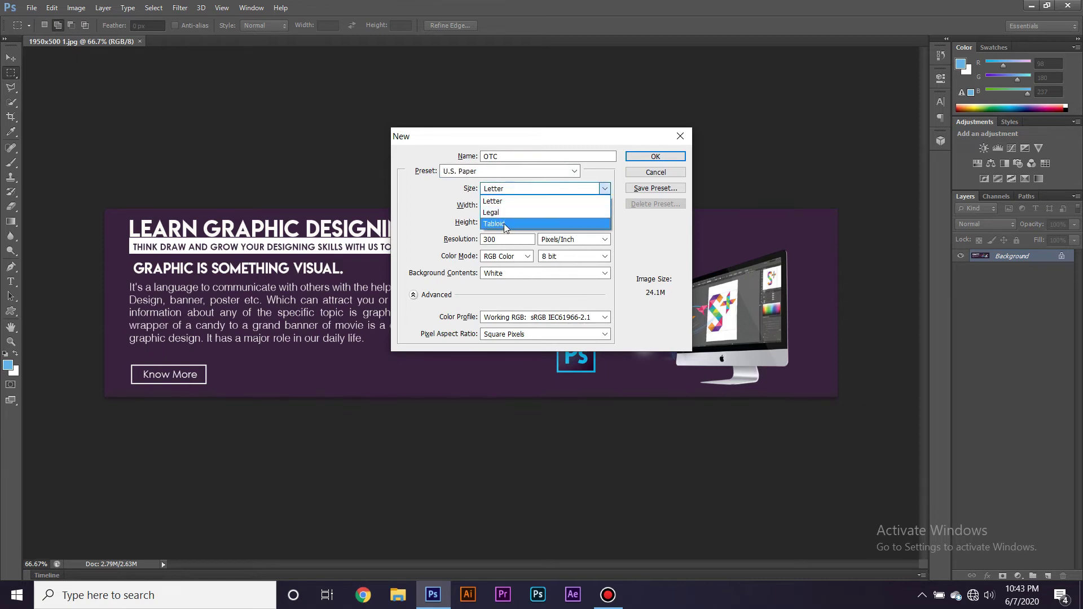
Switch to the International Paper preset, keeping the A4 size.
{"action": "left_click", "coordinate": [509, 180]}
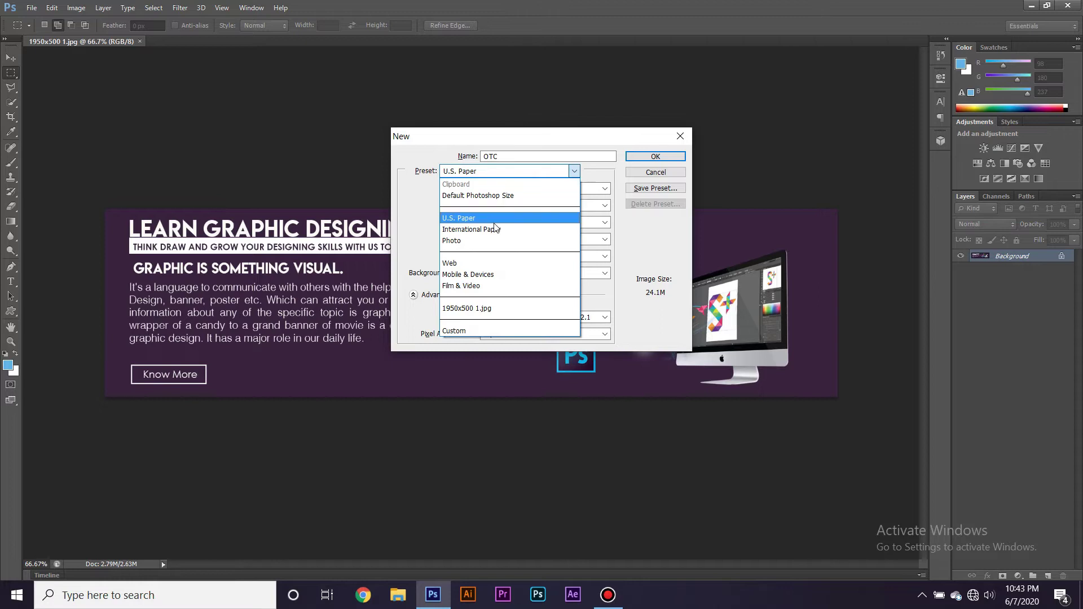
{"action": "left_click", "coordinate": [491, 231]}
{"action": "left_click", "coordinate": [518, 190]}
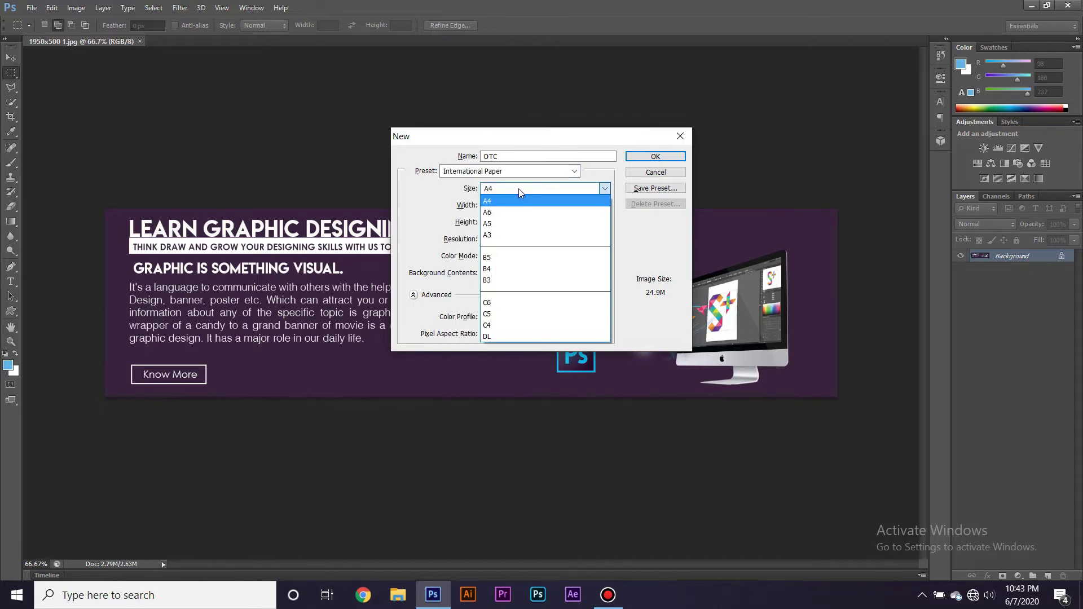
{"action": "left_click", "coordinate": [503, 172]}
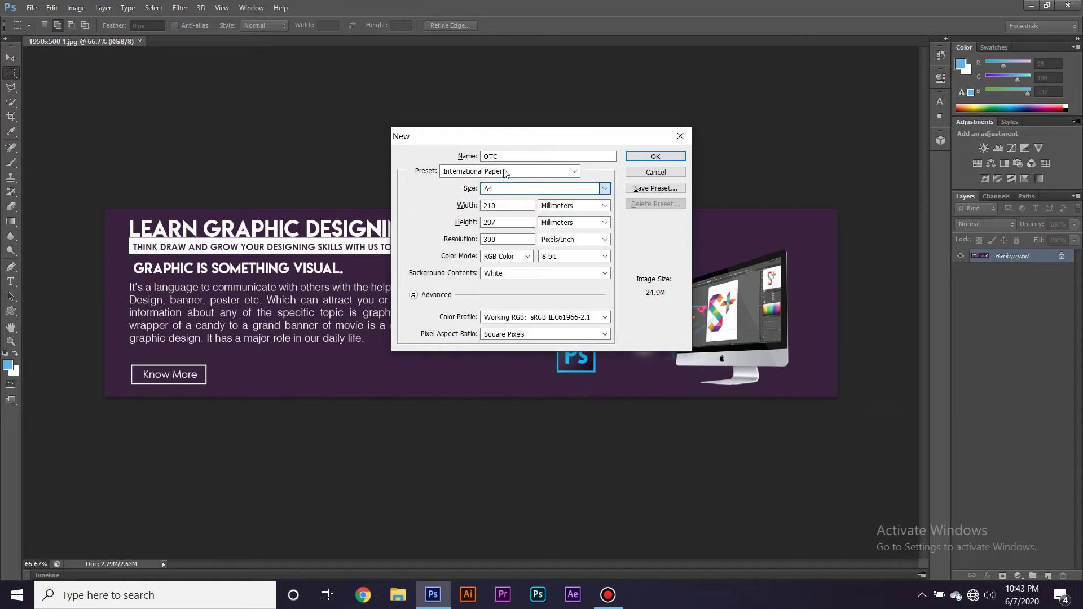
Try the Photo preset at Portrait 2 x 3, then choose the Web preset.
{"action": "left_click", "coordinate": [505, 172]}
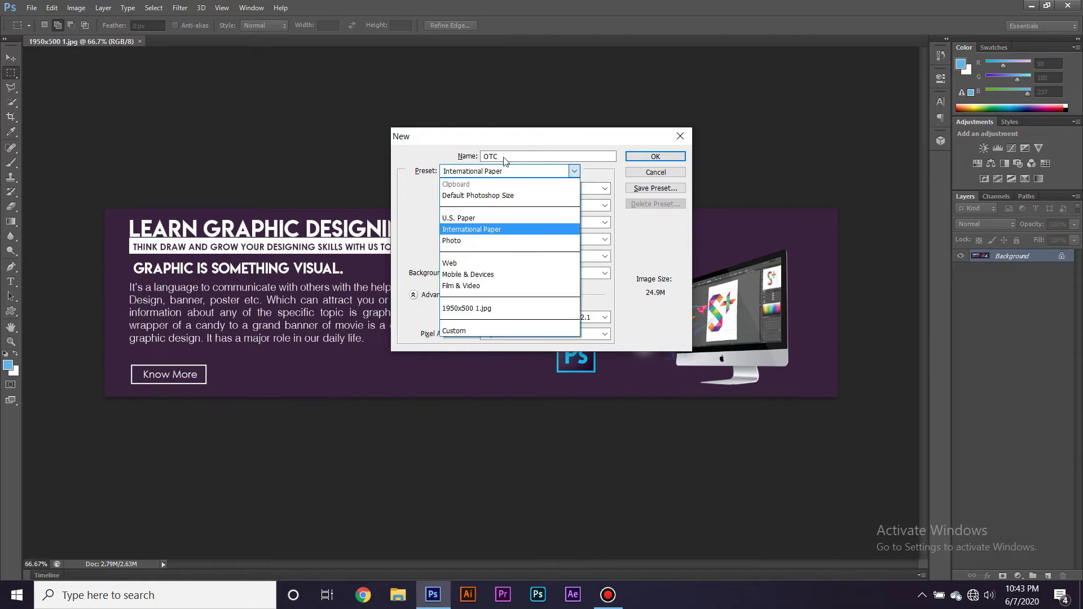
{"action": "left_click", "coordinate": [481, 244]}
{"action": "left_click", "coordinate": [513, 188]}
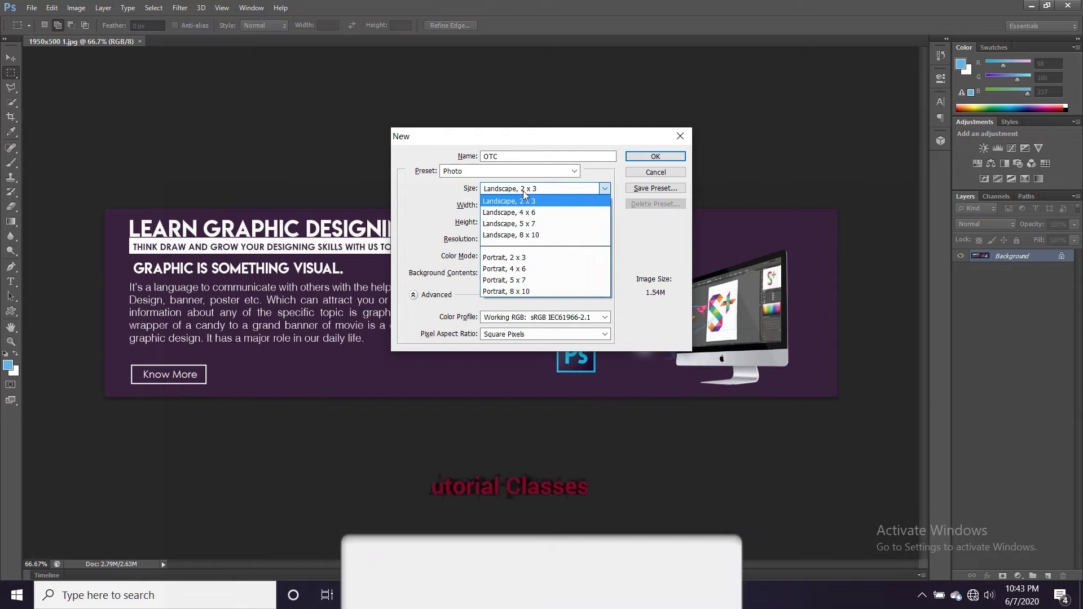
{"action": "left_click", "coordinate": [508, 257]}
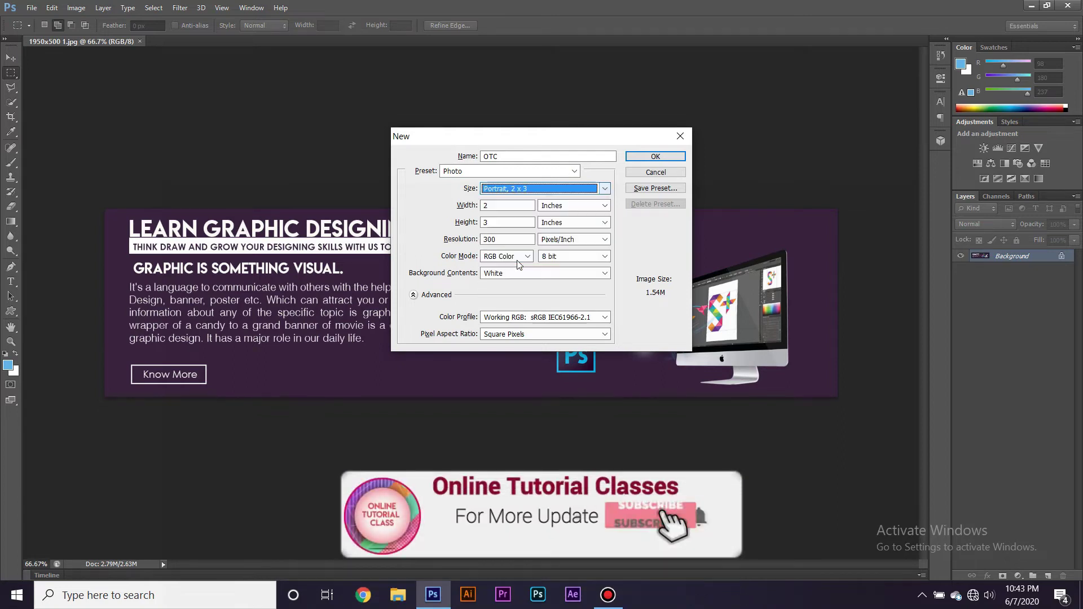
{"action": "left_click", "coordinate": [512, 171]}
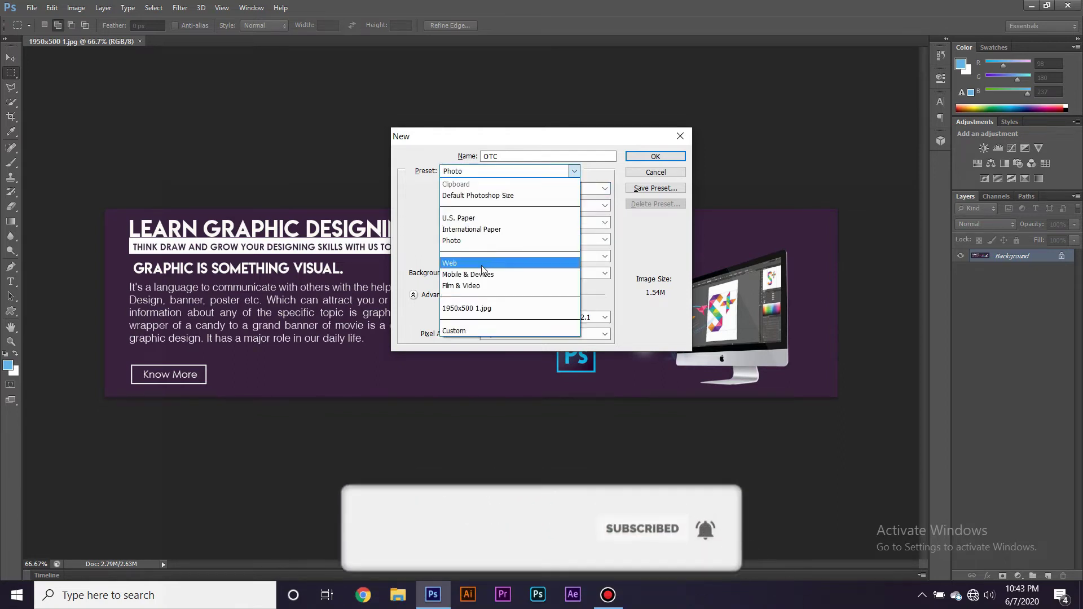
{"action": "left_click", "coordinate": [482, 262]}
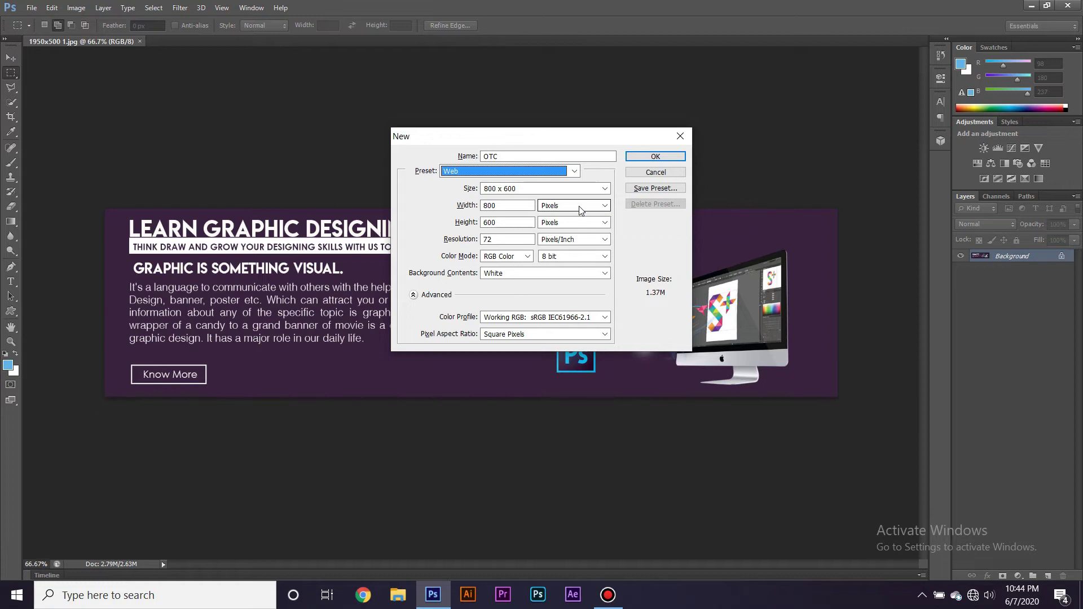
Keep pixels as the width unit and pick the 1024 x 768 web size.
{"action": "left_click", "coordinate": [601, 206]}
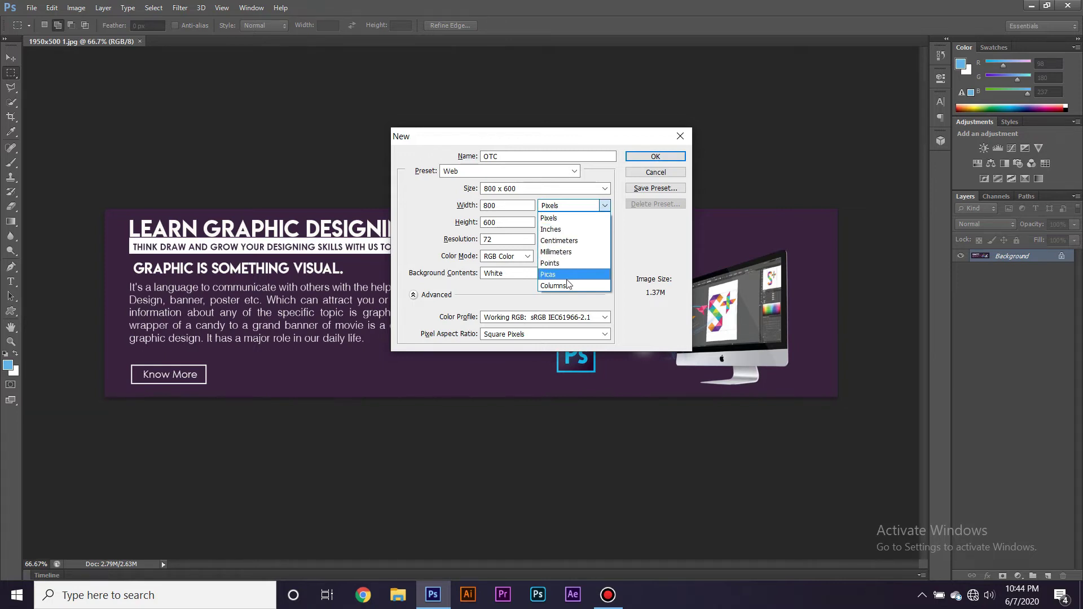
{"action": "left_click", "coordinate": [574, 221]}
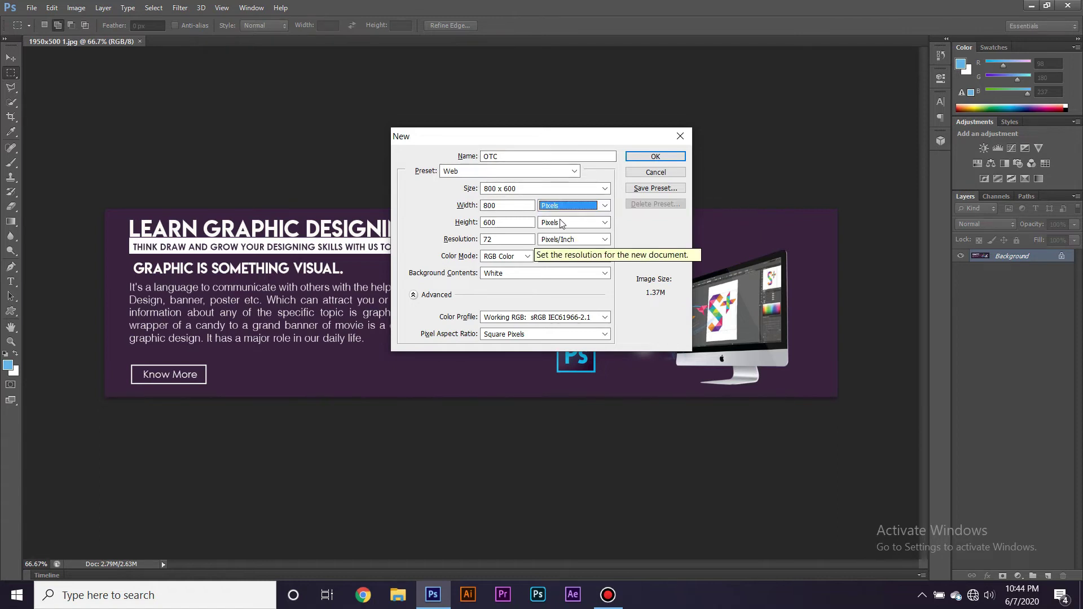
{"action": "left_click", "coordinate": [519, 190]}
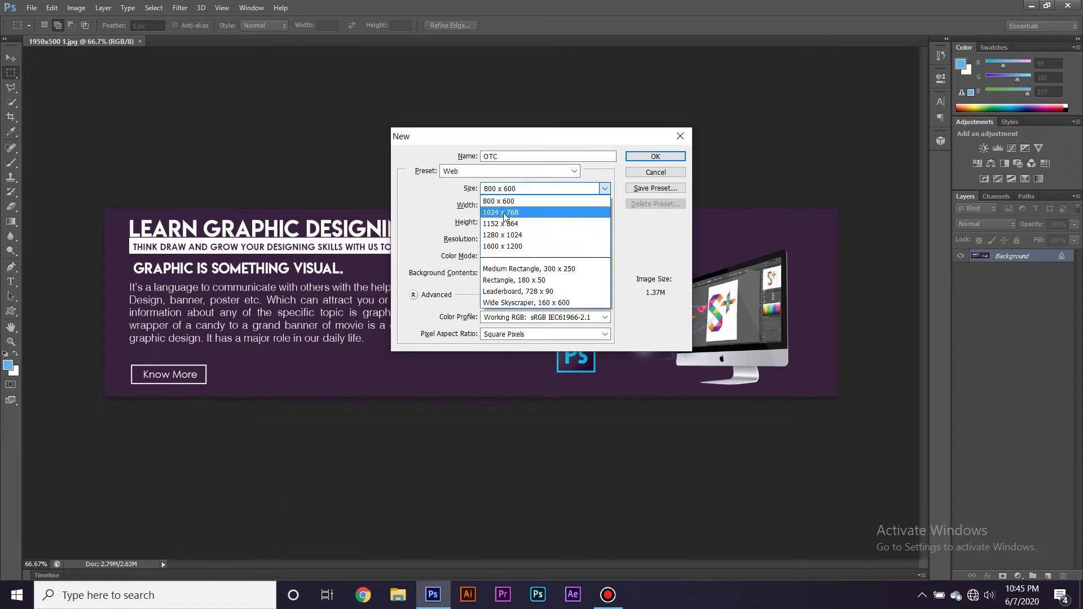
{"action": "left_click", "coordinate": [504, 214]}
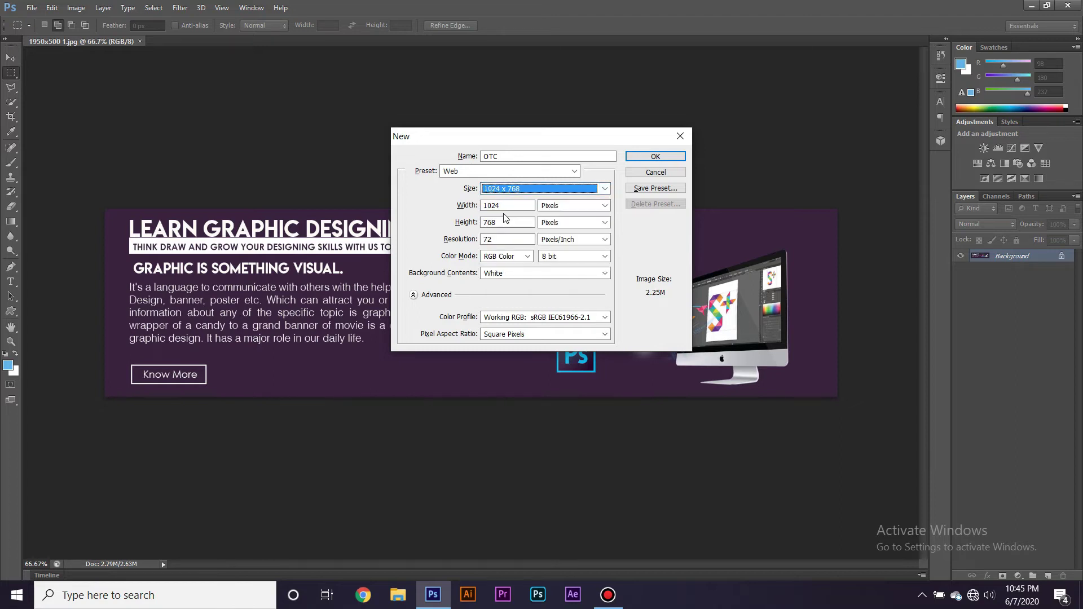
Change the document width to 1950 pixels.
{"action": "left_click", "coordinate": [507, 207]}
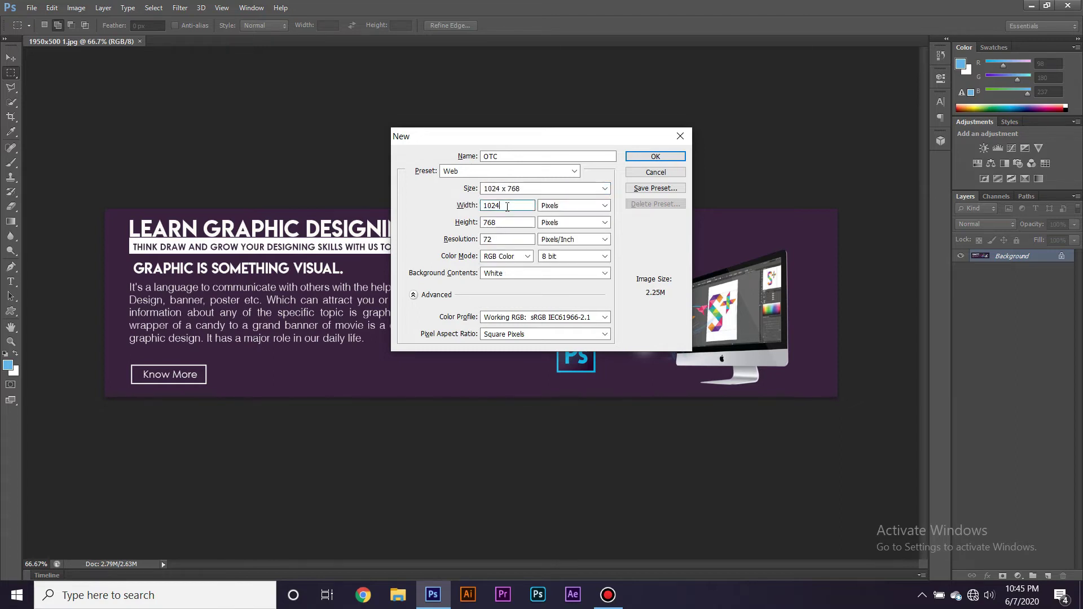
{"action": "key", "text": "Tab"}
{"action": "key", "text": "BackSpace"}
{"action": "key", "text": "ctrl+z"}
{"action": "key", "text": "shift+Tab"}
{"action": "key", "text": "Right"}
{"action": "key", "text": "BackSpace"}
{"action": "key", "text": "BackSpace"}
{"action": "key", "text": "BackSpace"}
{"action": "key", "text": "BackSpace"}
{"action": "type", "text": "1920"}
{"action": "key", "text": "BackSpace"}
{"action": "key", "text": "BackSpace"}
{"action": "key", "text": "BackSpace"}
{"action": "key", "text": "BackSpace"}
{"action": "type", "text": "1950"}
Set the height to 550 pixels and the resolution to 300 ppi.
{"action": "key", "text": "Tab"}
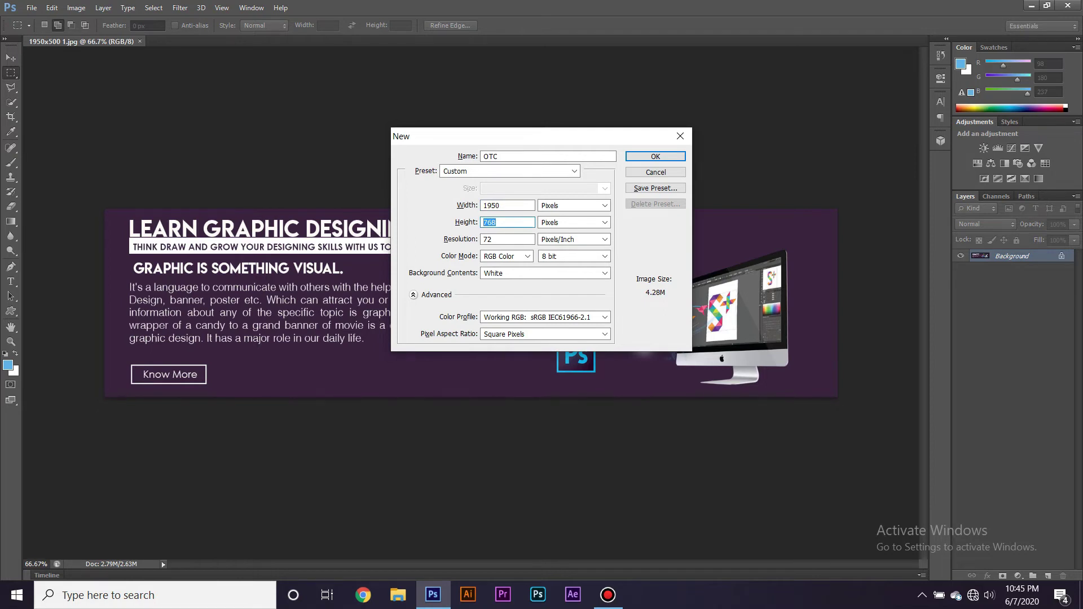
{"action": "type", "text": "50"}
{"action": "key", "text": "BackSpace"}
{"action": "type", "text": "50"}
{"action": "double_click", "coordinate": [496, 239]}
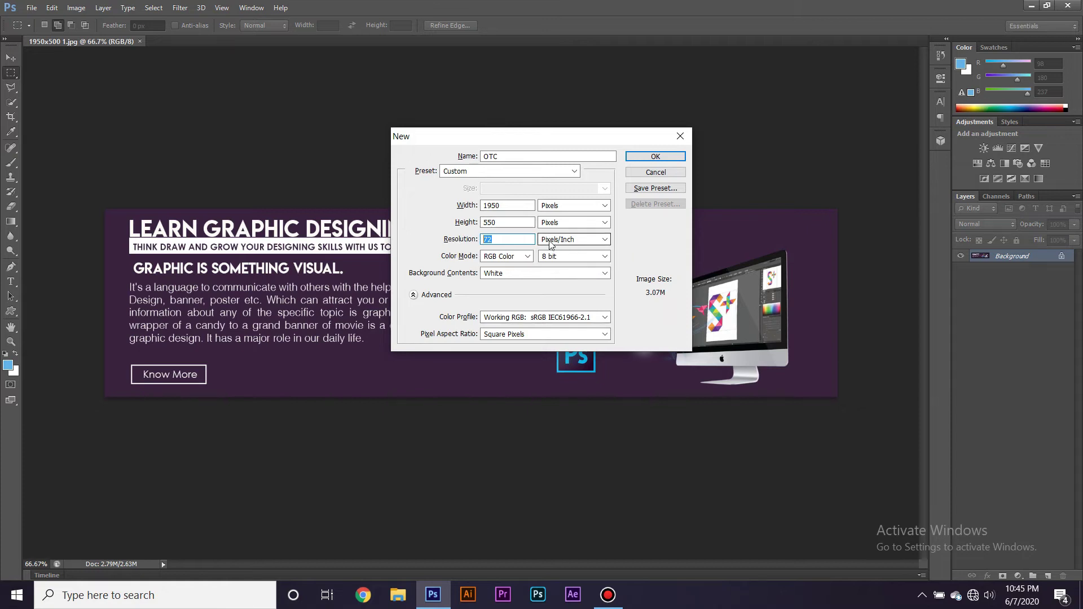
{"action": "mouse_move", "coordinate": [575, 253]}
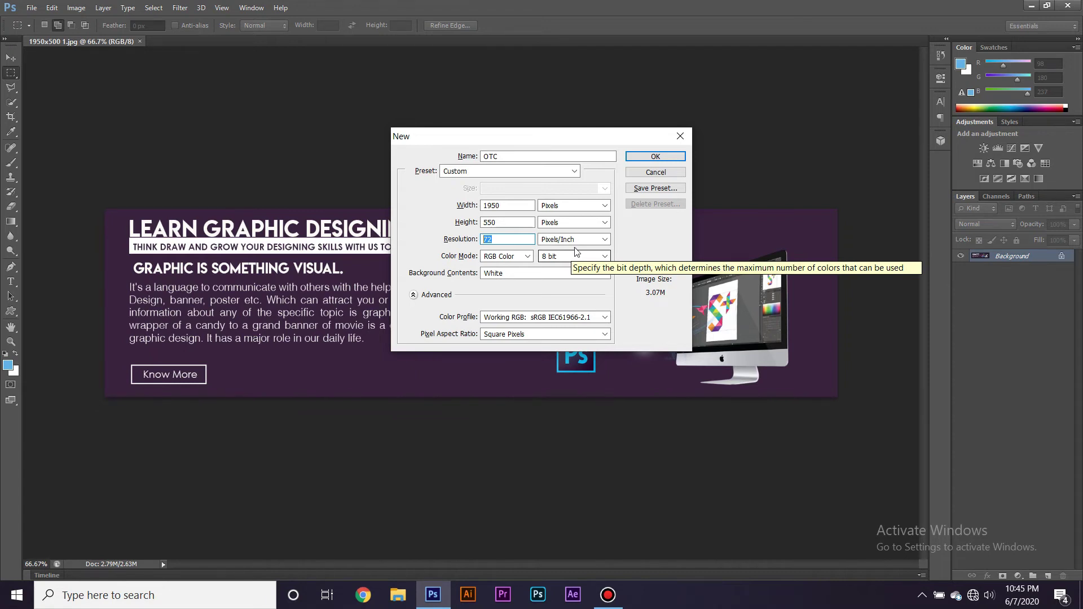
{"action": "type", "text": "300"}
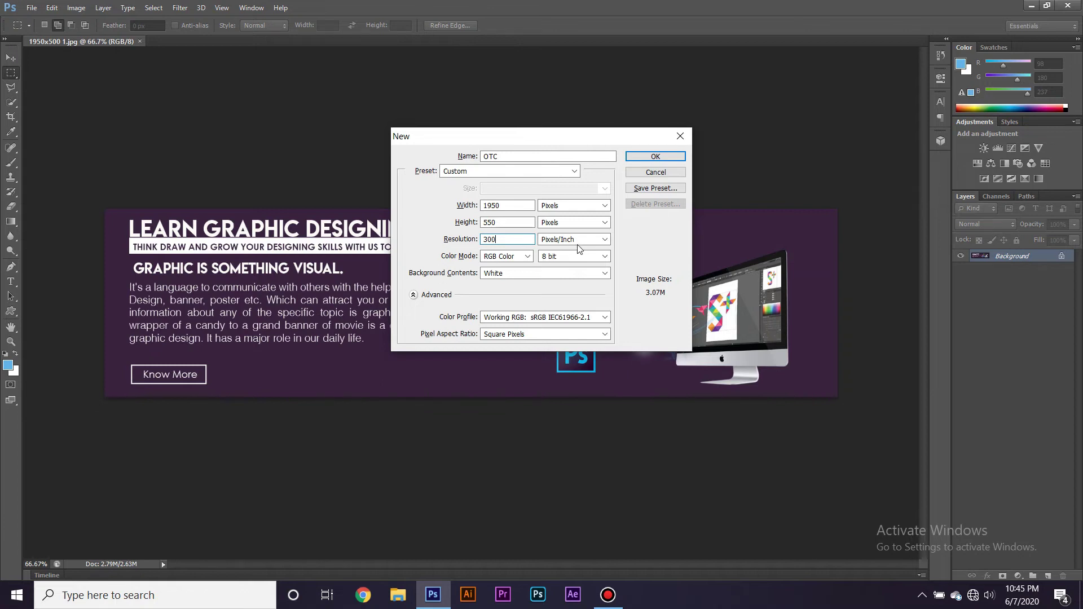
{"action": "left_click", "coordinate": [524, 257]}
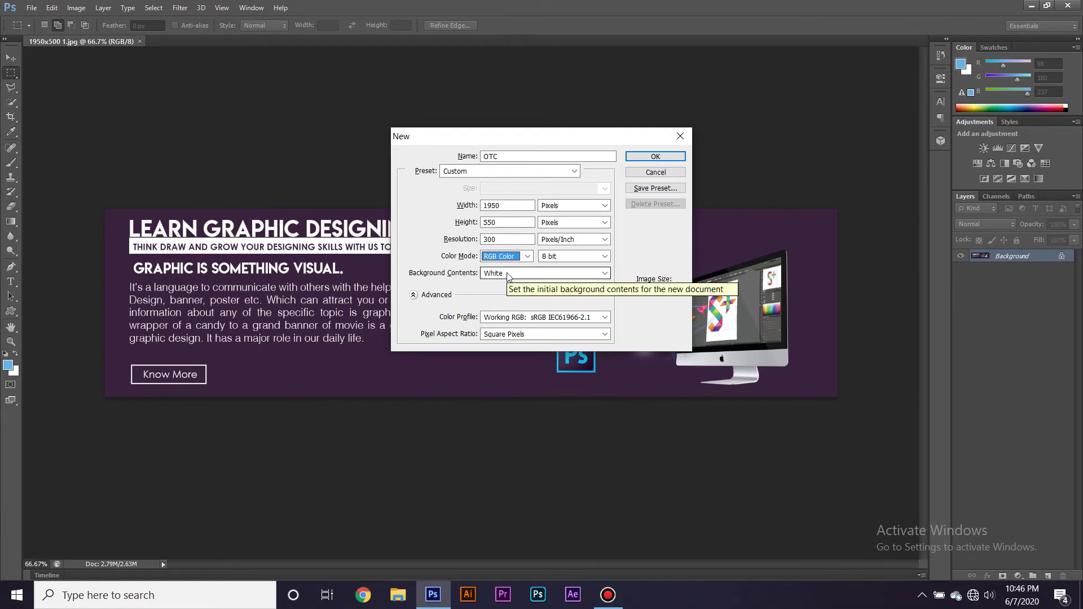
Keep 8-bit depth, set Background Contents to Background Color, then cancel the New dialog.
{"action": "left_click", "coordinate": [584, 261]}
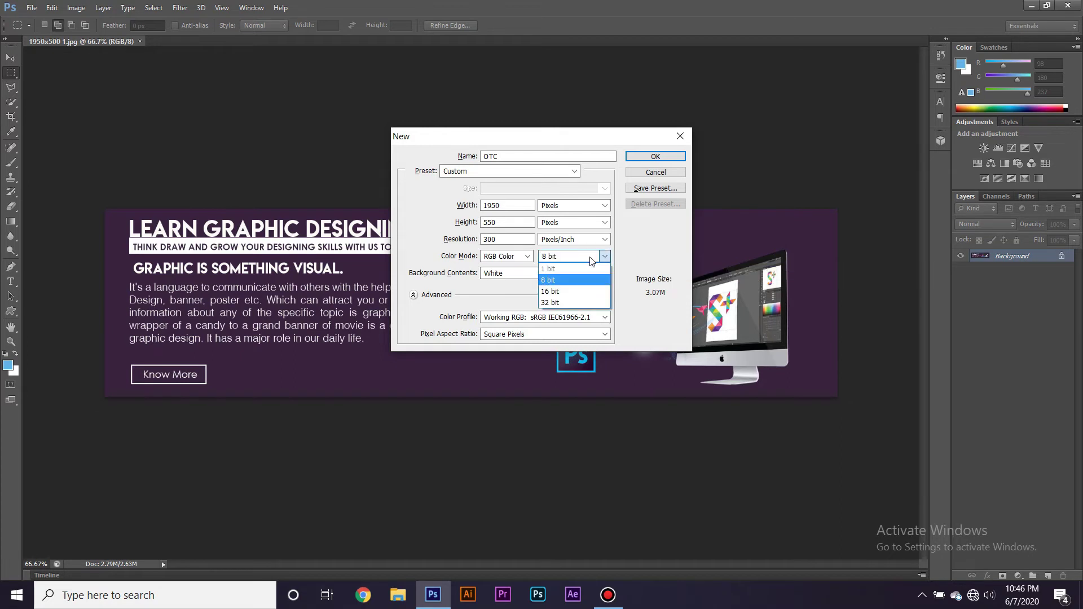
{"action": "left_click", "coordinate": [570, 281]}
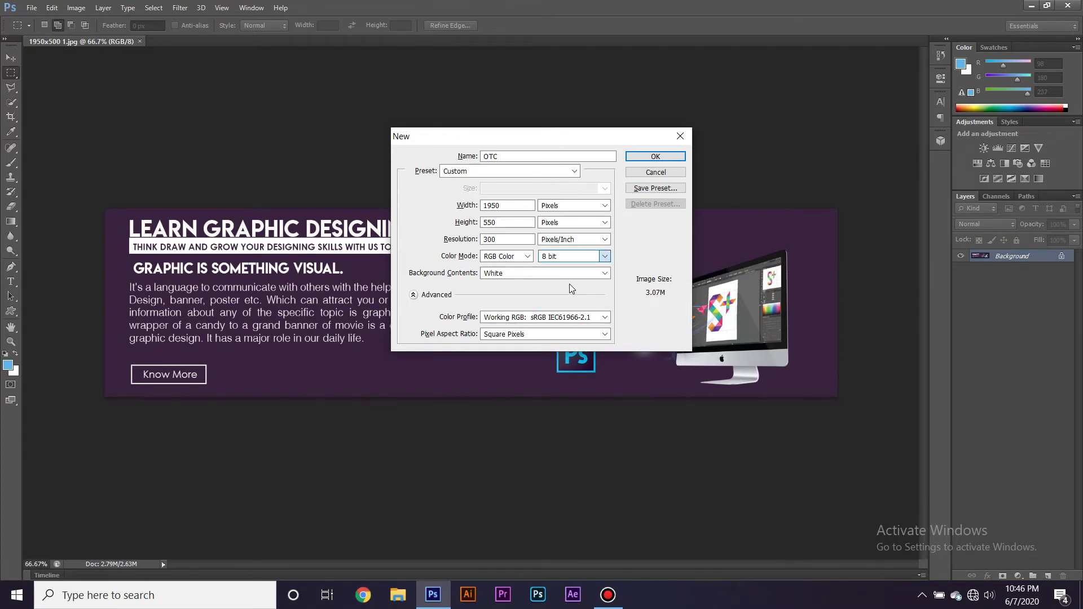
{"action": "left_click", "coordinate": [503, 274]}
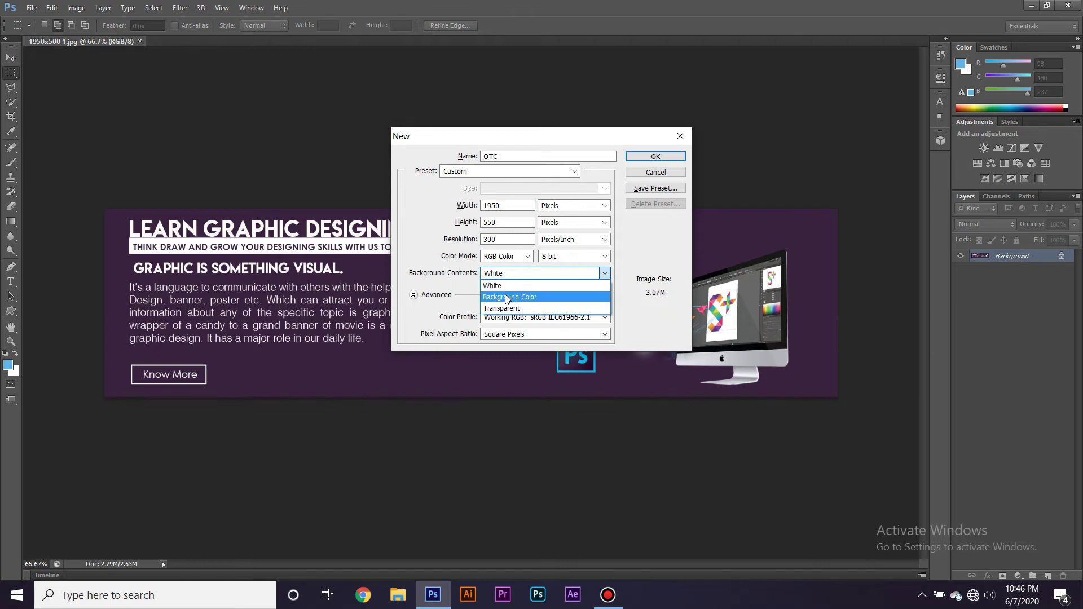
{"action": "left_click", "coordinate": [508, 297]}
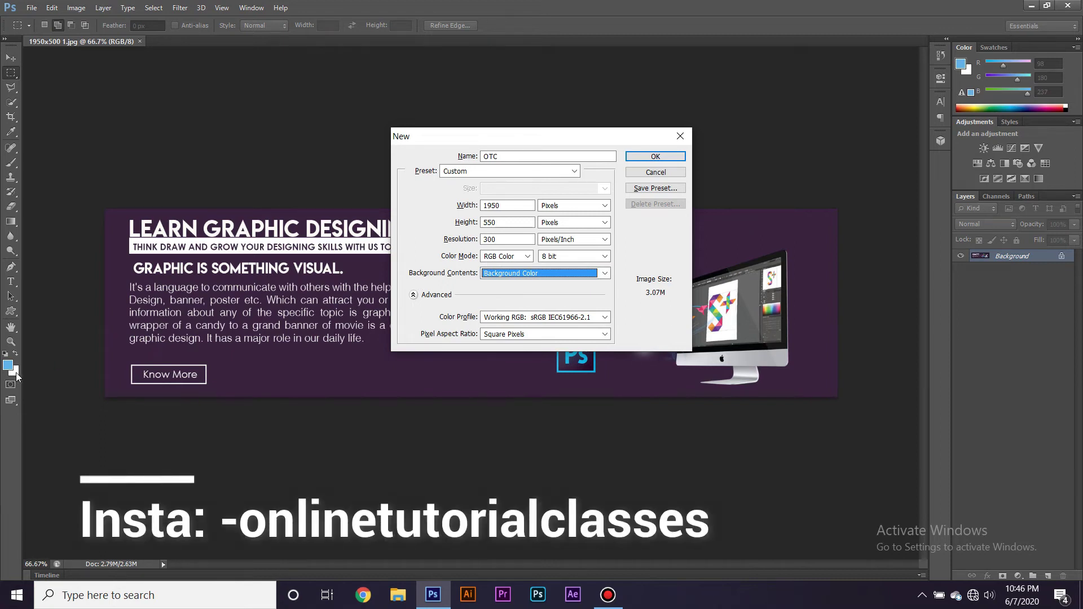
{"action": "left_click", "coordinate": [655, 172]}
Swap colours to make white the foreground, then create a 1950×500 light-blue-filled document.
{"action": "key", "text": "x"}
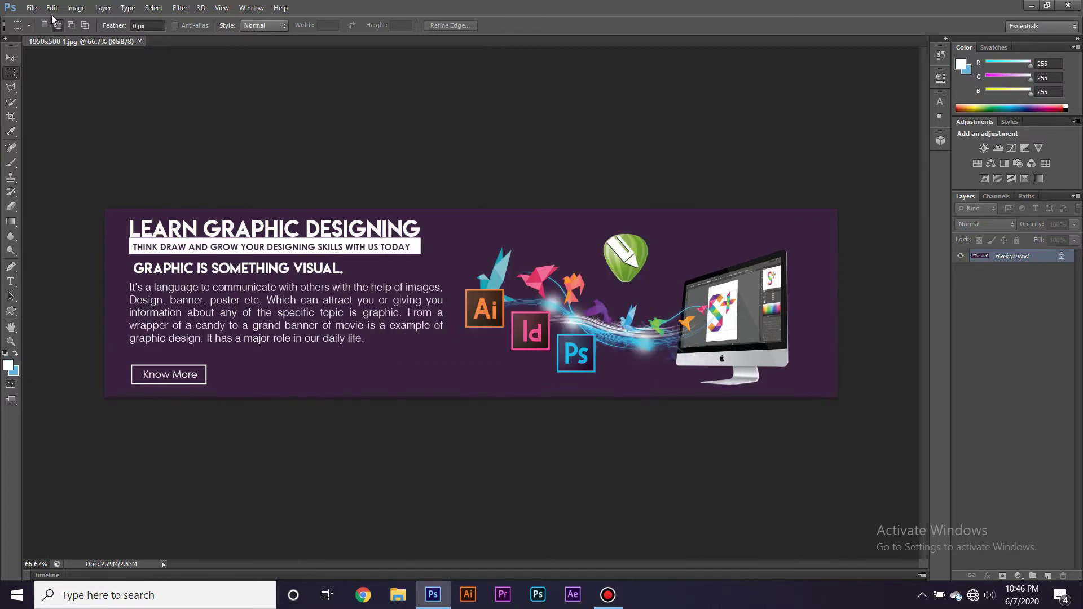
{"action": "key", "text": "ctrl+n"}
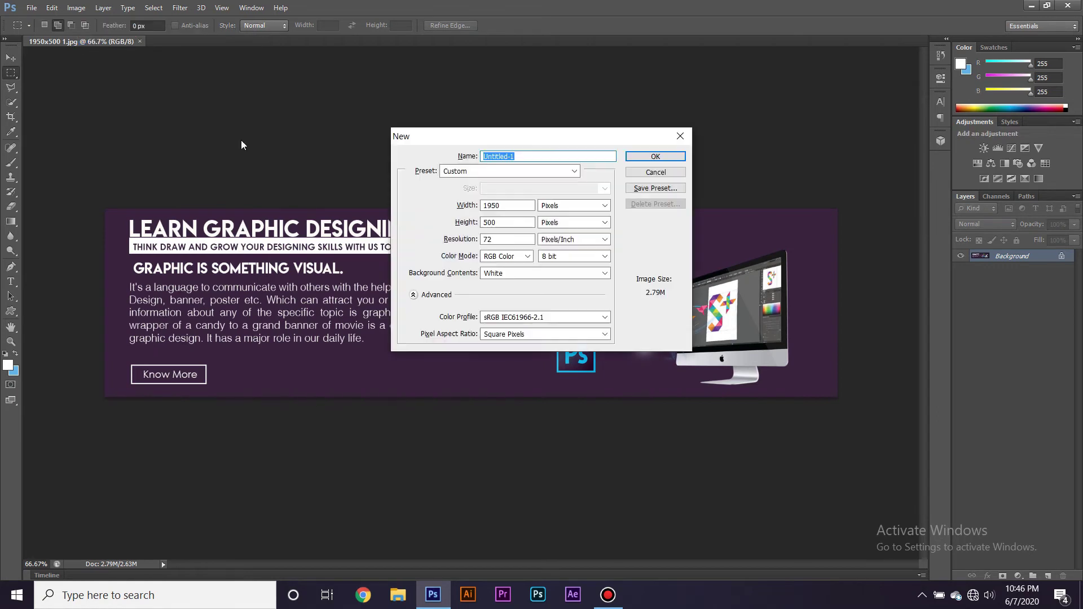
{"action": "left_click", "coordinate": [581, 274]}
{"action": "left_click", "coordinate": [558, 299]}
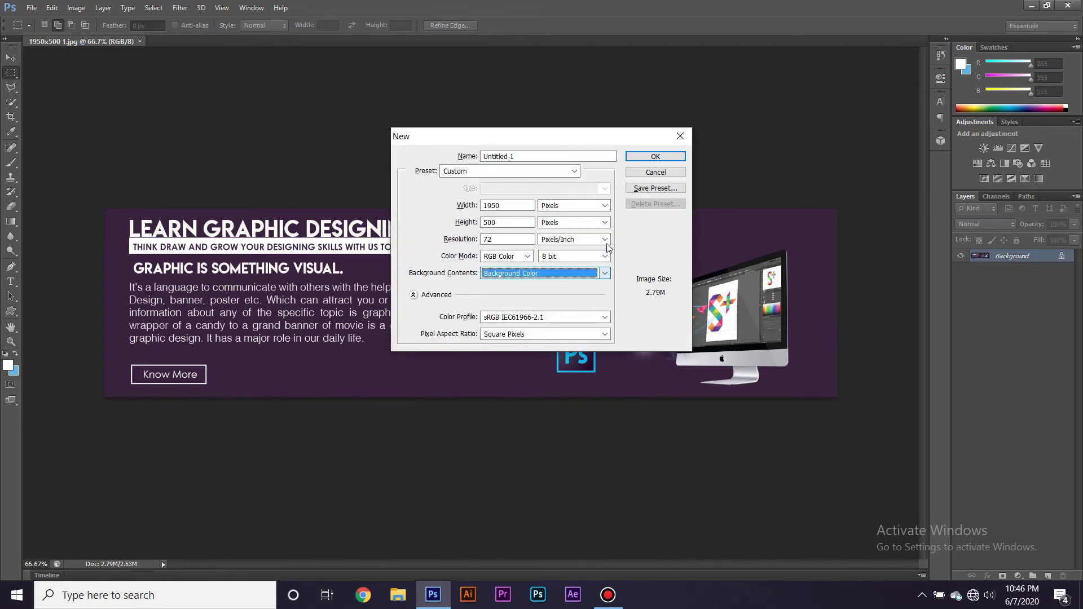
{"action": "left_click", "coordinate": [654, 157]}
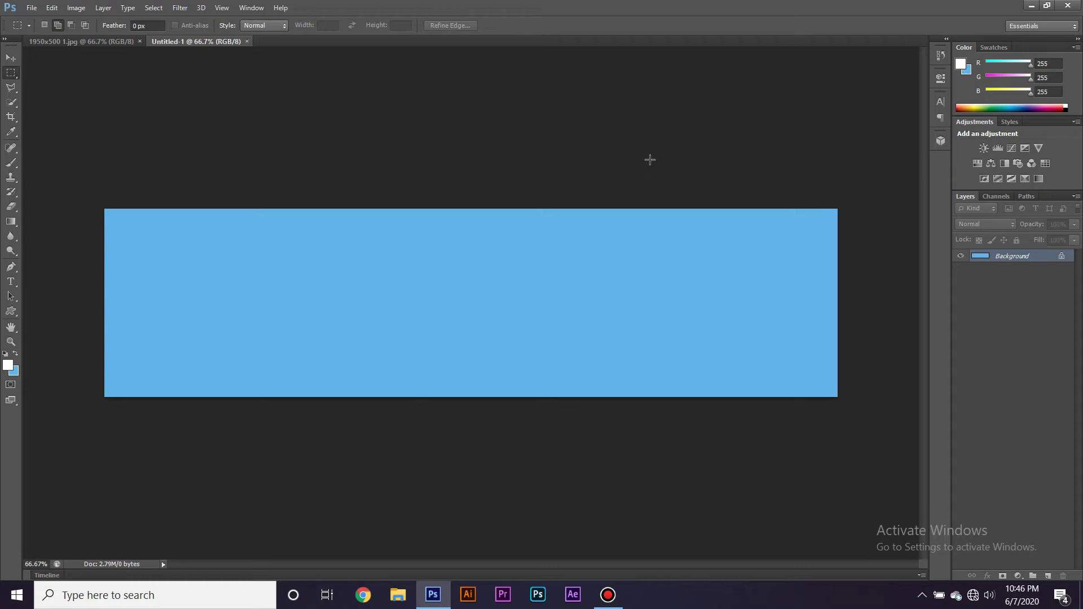
Close the blue document and create a 1950×500 document with Transparent background contents.
{"action": "key", "text": "ctrl+w"}
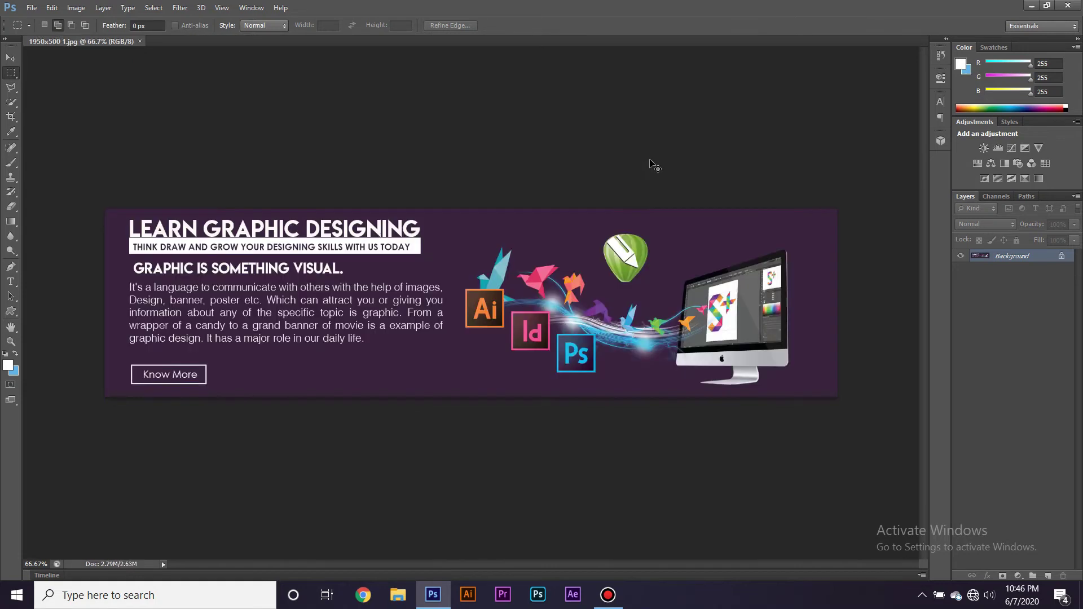
{"action": "key", "text": "ctrl+n"}
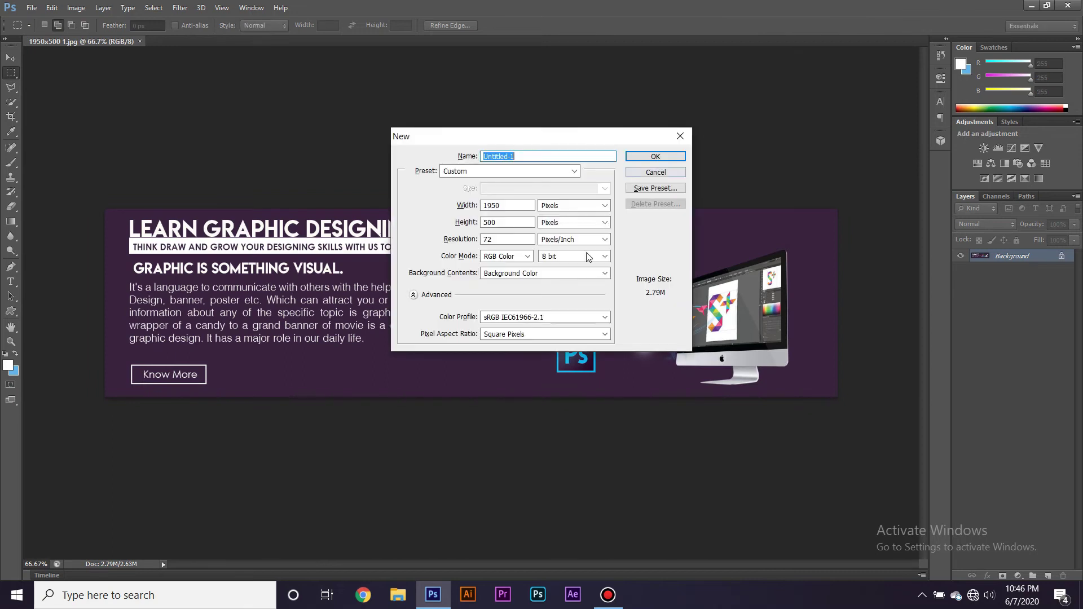
{"action": "left_click", "coordinate": [529, 274]}
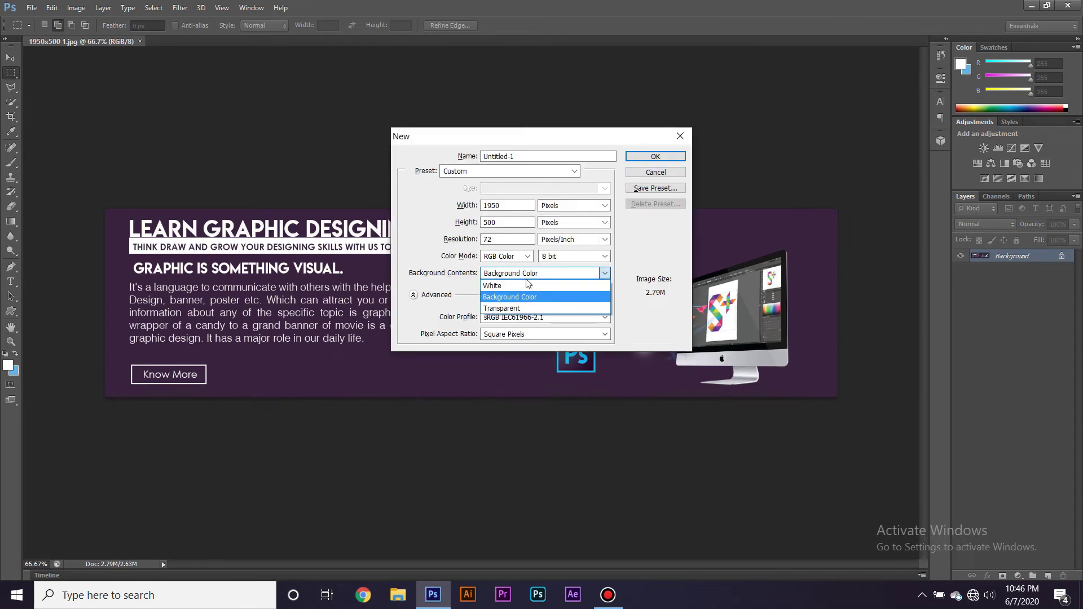
{"action": "left_click", "coordinate": [515, 309]}
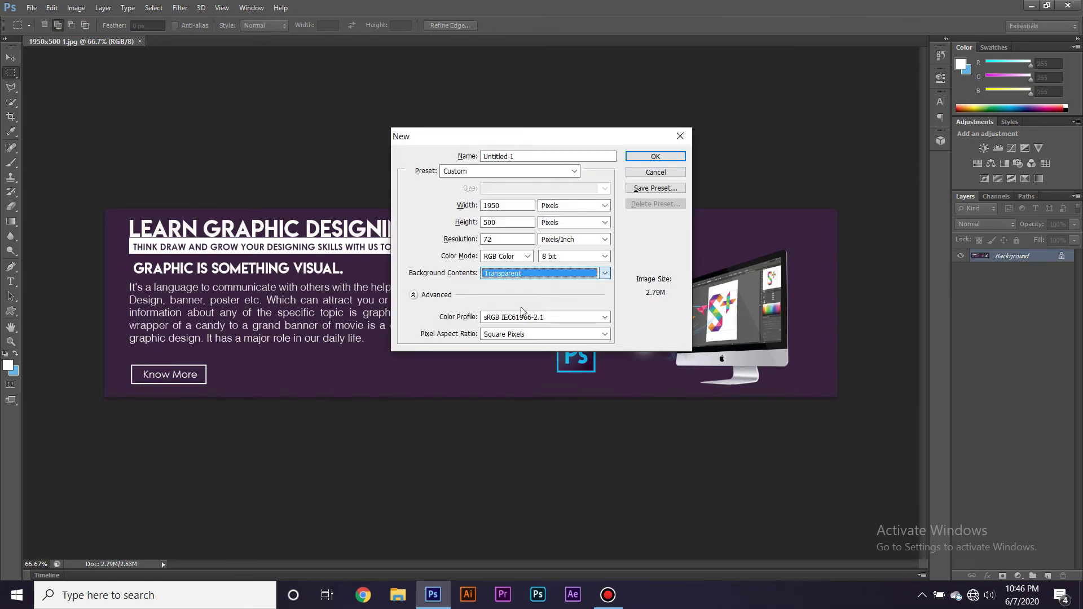
{"action": "left_click", "coordinate": [655, 156]}
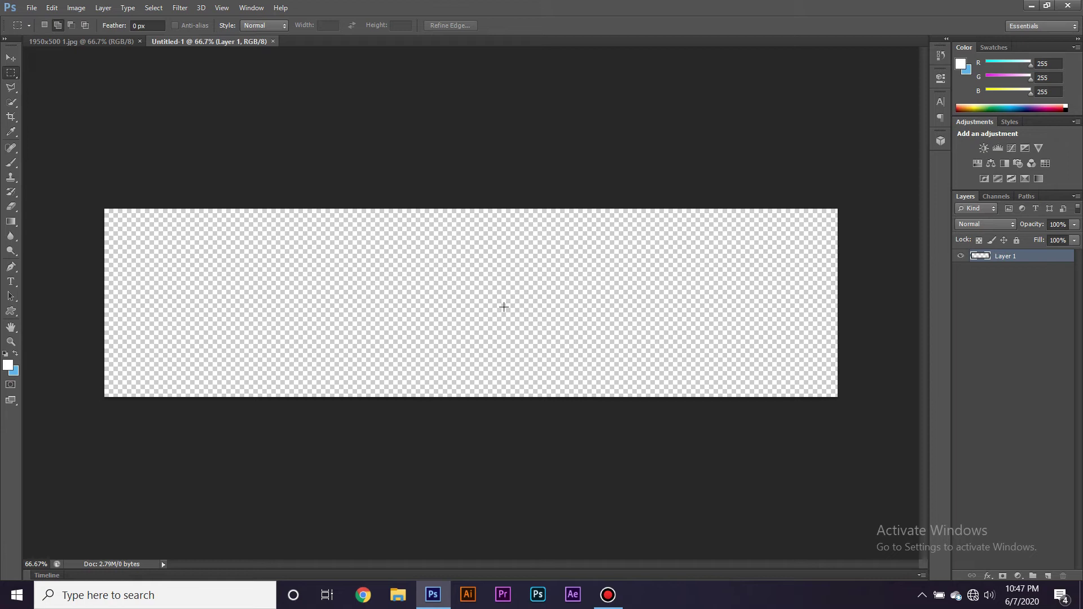
Close and recreate the transparent document, then browse up to the parent of the website folder.
{"action": "key", "text": "ctrl+w"}
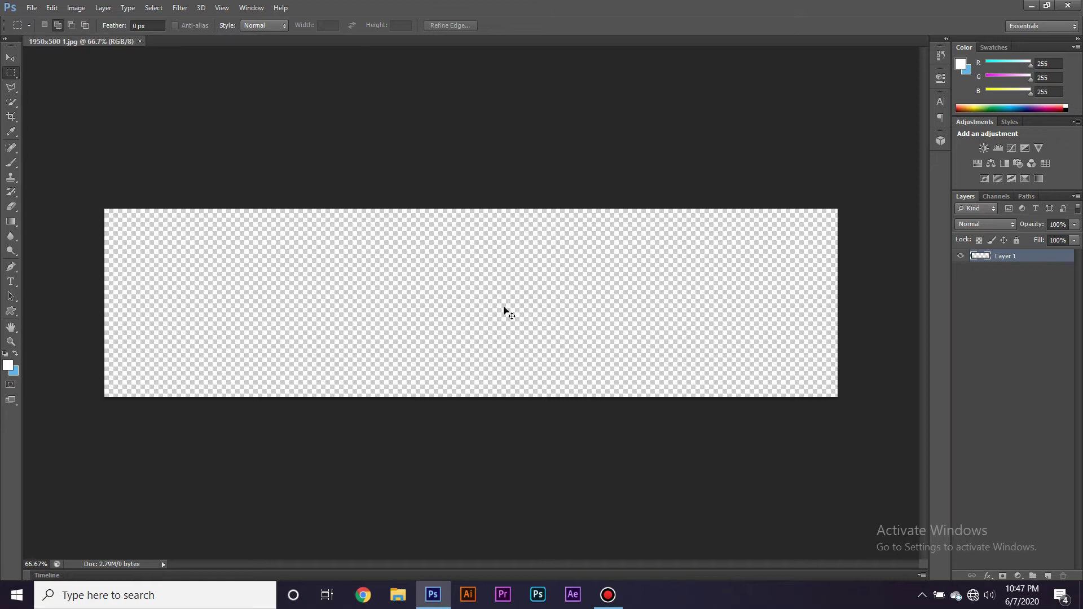
{"action": "key", "text": "ctrl+n"}
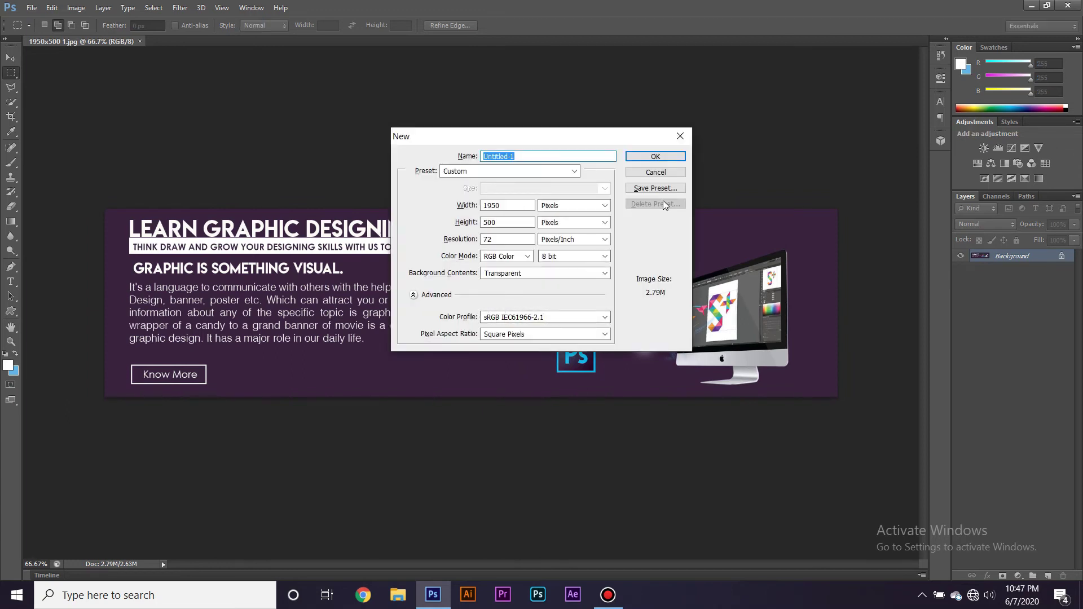
{"action": "left_click", "coordinate": [655, 157]}
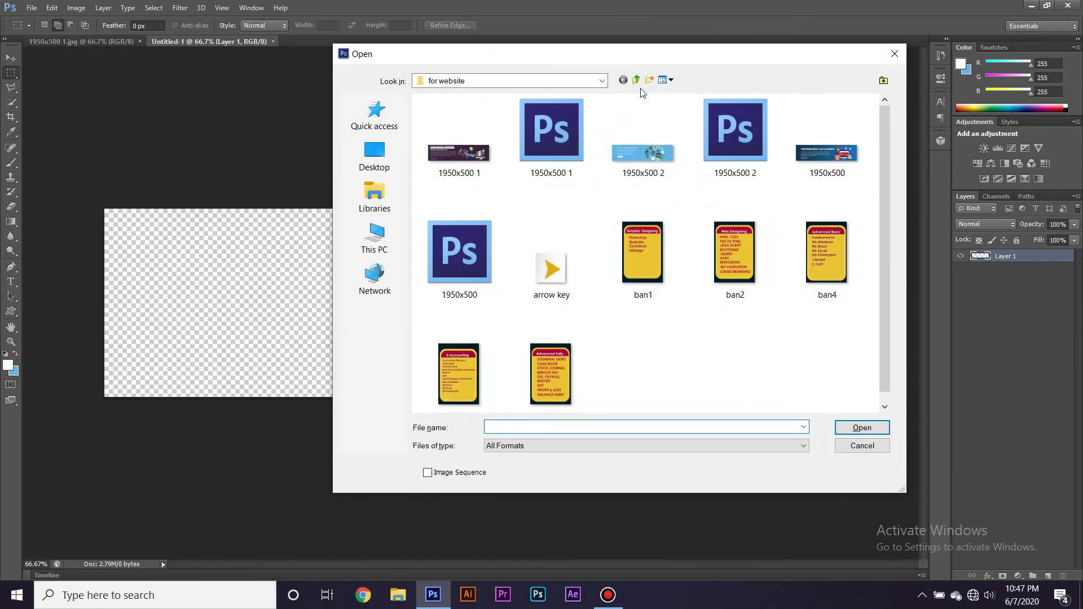
{"action": "left_click", "coordinate": [635, 79]}
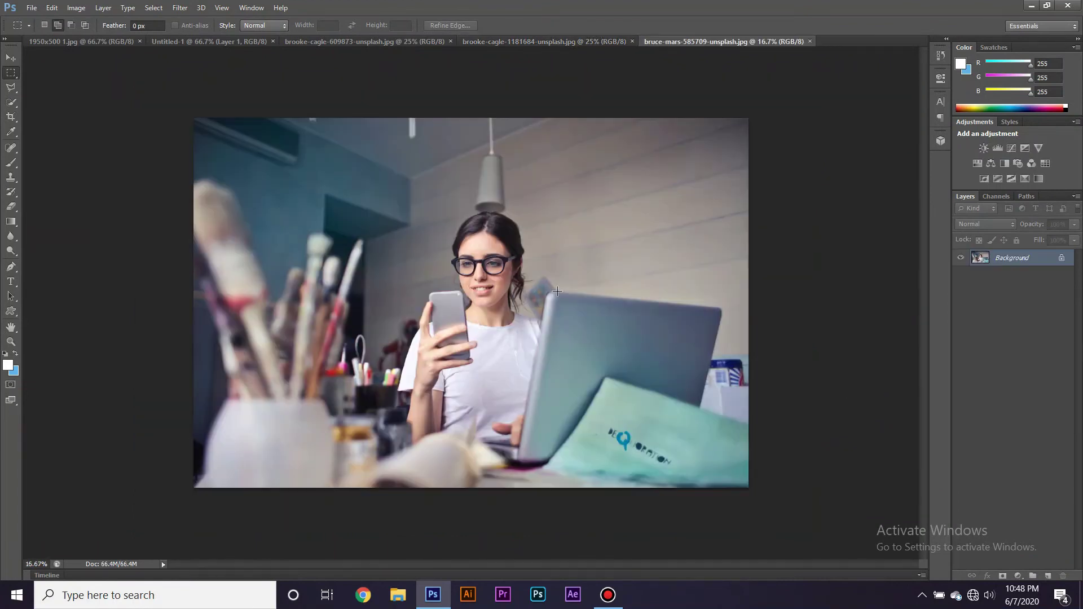
Switch to the brooke-cagle-609873 café photo and zoom in three levels.
{"action": "left_click", "coordinate": [527, 42]}
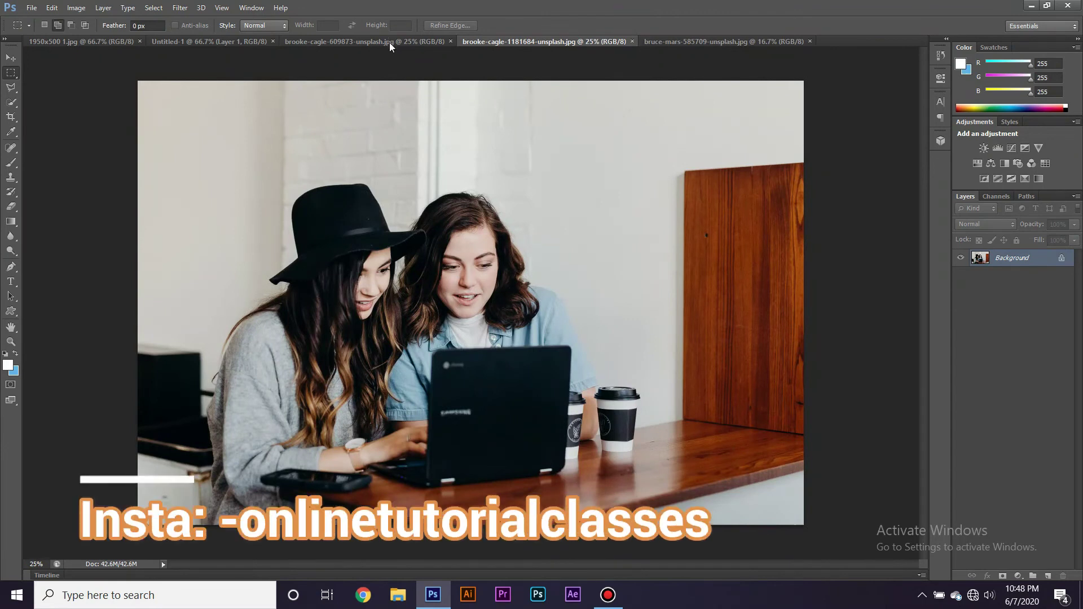
{"action": "left_click", "coordinate": [389, 42]}
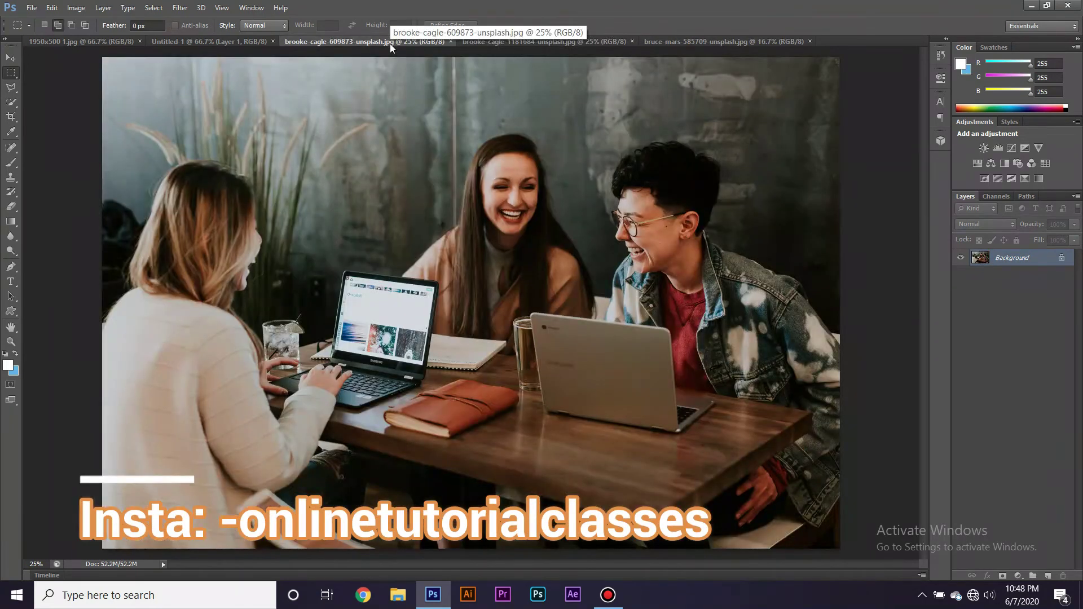
{"action": "key", "text": "ctrl+plus"}
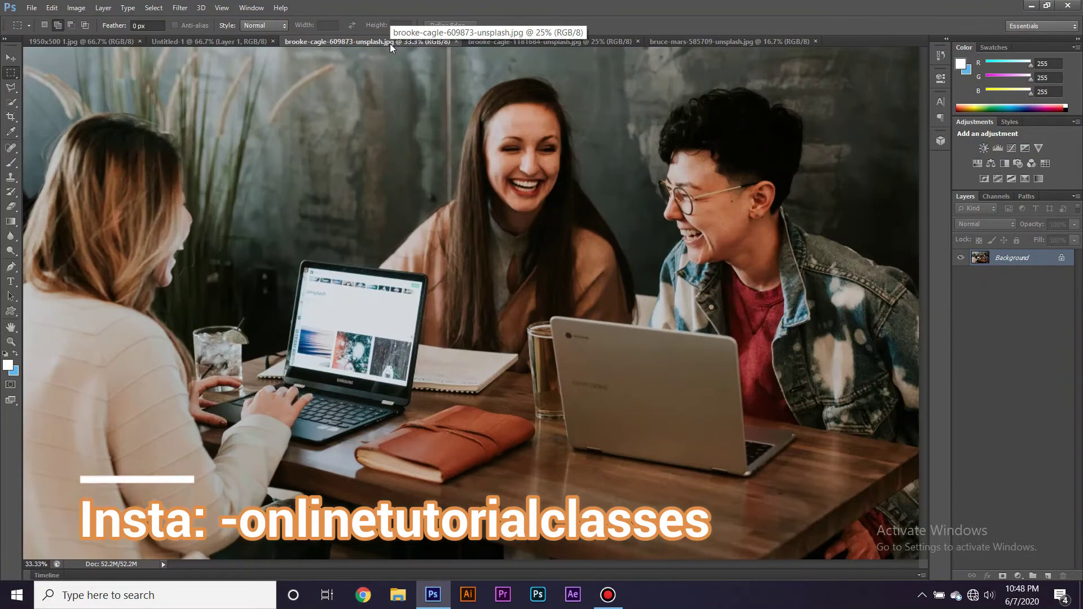
{"action": "key", "text": "ctrl+plus"}
{"action": "key", "text": "ctrl+plus"}
{"action": "key", "text": "ctrl+plus"}
{"action": "key", "text": "ctrl+plus"}
{"action": "key", "text": "ctrl+plus"}
{"action": "key", "text": "ctrl+plus"}
{"action": "key", "text": "ctrl+plus"}
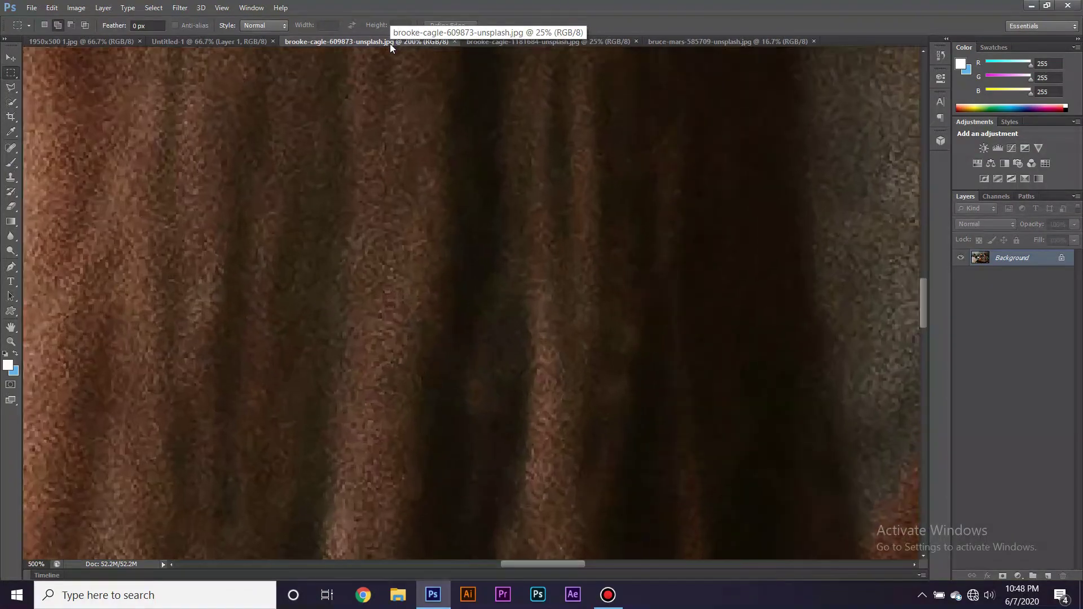
{"action": "key", "text": "ctrl+plus"}
{"action": "key", "text": "ctrl+plus"}
{"action": "key", "text": "ctrl+plus"}
{"action": "key", "text": "ctrl+plus"}
{"action": "key", "text": "ctrl+plus"}
{"action": "key", "text": "ctrl+plus"}
{"action": "key", "text": "ctrl+plus"}
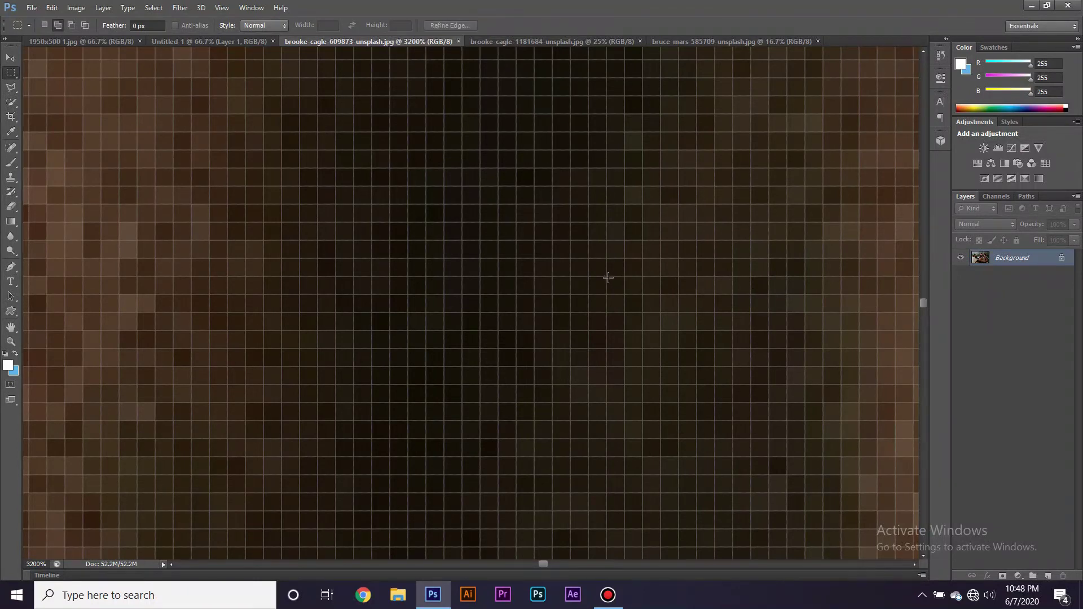
Marquee-select single pixels of the magnified photo, then scroll to zoom back out.
{"action": "left_click_drag", "start_coordinate": [607, 275], "coordinate": [620, 284]}
{"action": "left_click_drag", "start_coordinate": [736, 209], "coordinate": [778, 263]}
{"action": "scroll", "coordinate": [778, 262], "scroll_direction": "down", "scroll_amount": 3}
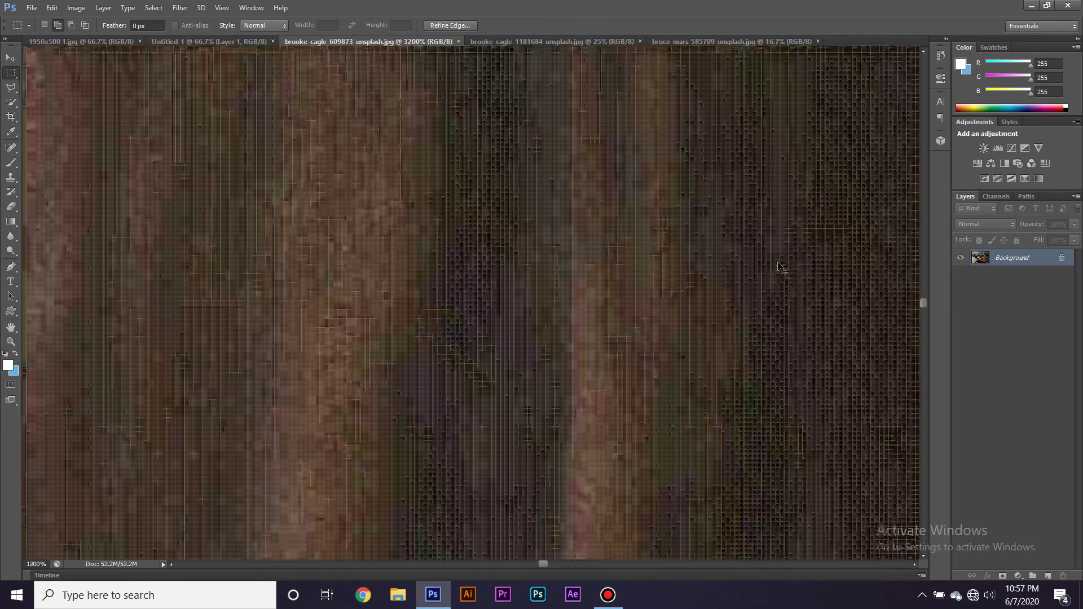
{"action": "scroll", "coordinate": [778, 265], "scroll_direction": "down", "scroll_amount": 3}
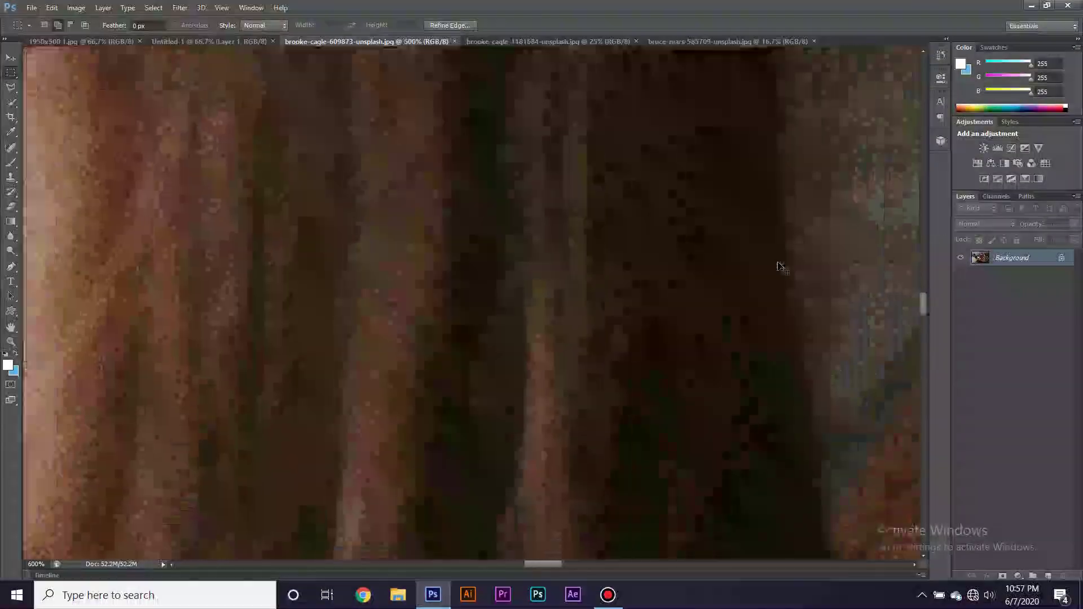
{"action": "scroll", "coordinate": [778, 265], "scroll_direction": "down", "scroll_amount": 2}
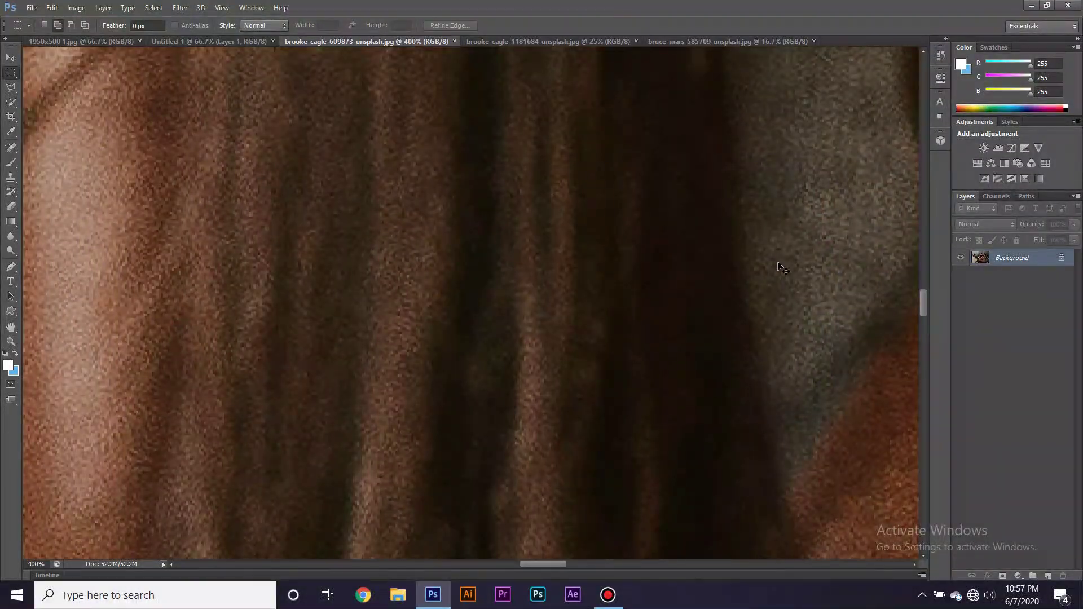
{"action": "scroll", "coordinate": [779, 265], "scroll_direction": "down", "scroll_amount": 2}
{"action": "scroll", "coordinate": [778, 265], "scroll_direction": "down", "scroll_amount": 2}
{"action": "scroll", "coordinate": [778, 265], "scroll_direction": "down", "scroll_amount": 2}
Open Image Size for the café photo and inspect its 72.653 × 48.431 inch document size.
{"action": "left_click", "coordinate": [75, 8]}
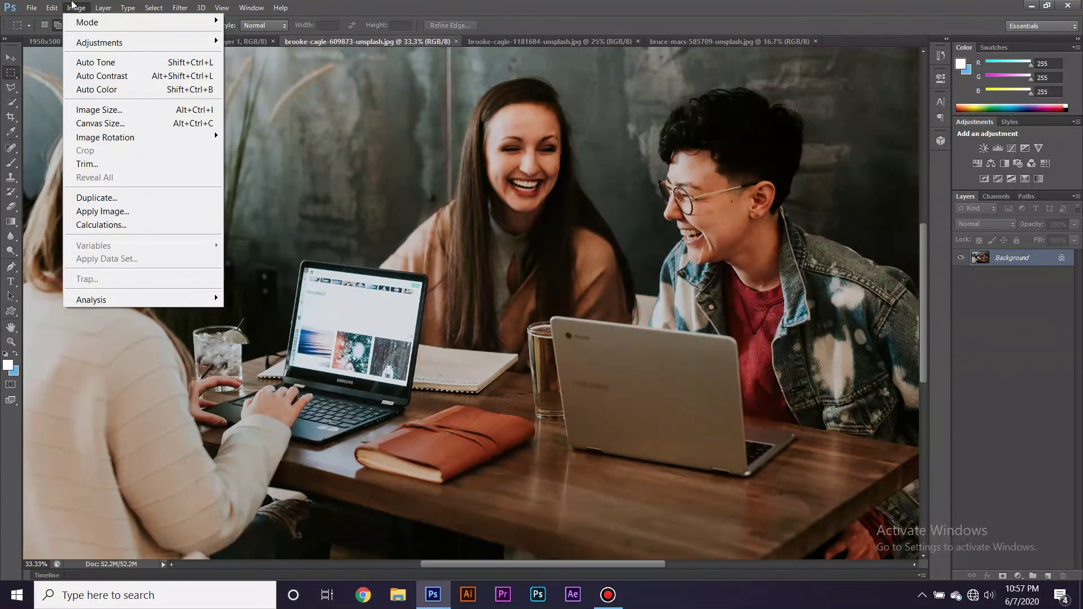
{"action": "left_click", "coordinate": [152, 111]}
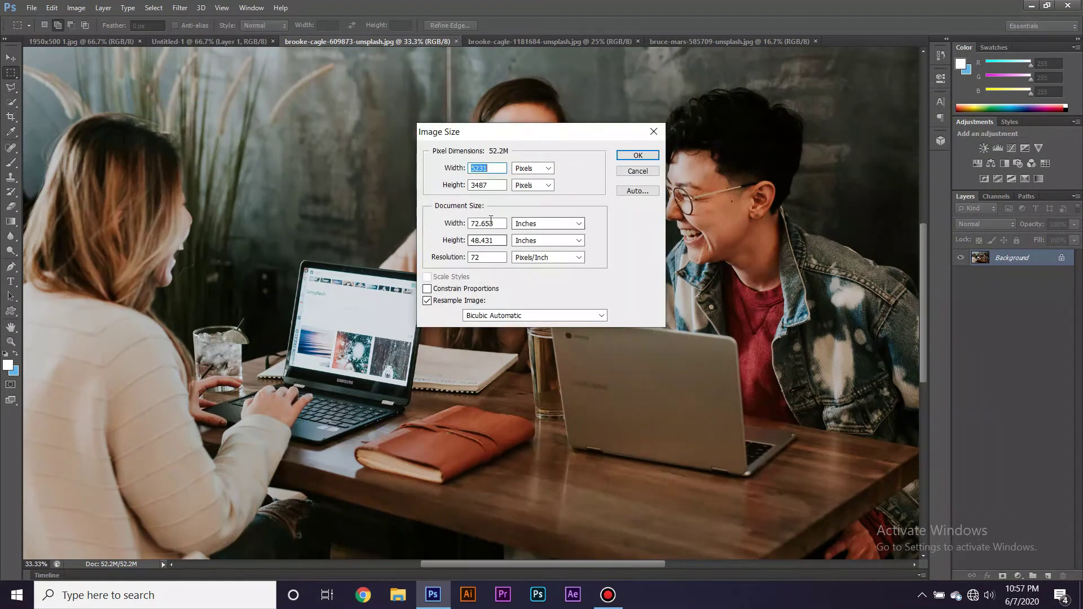
{"action": "double_click", "coordinate": [490, 223]}
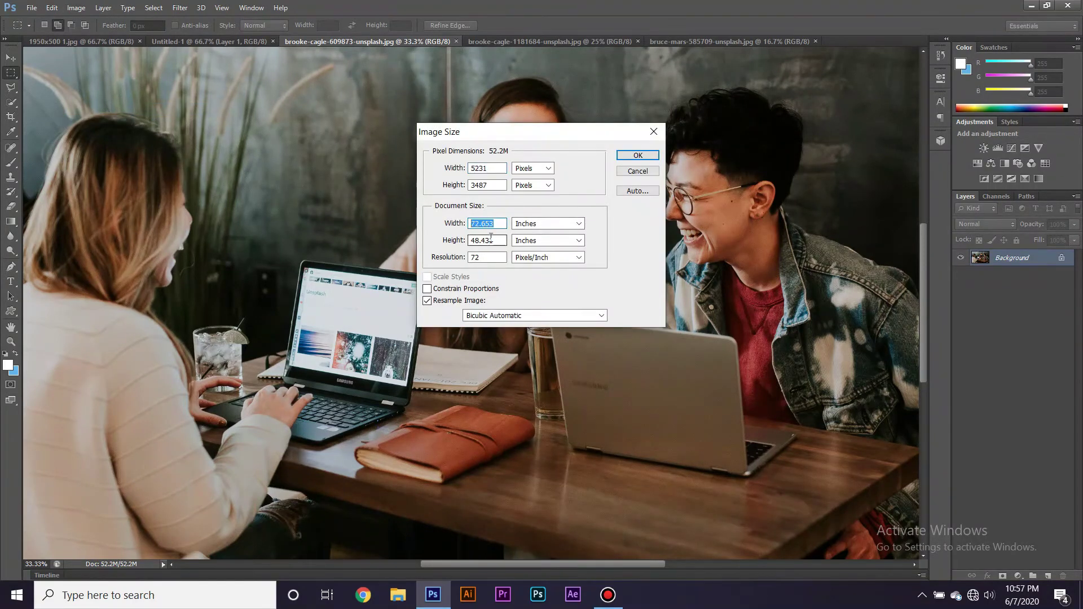
{"action": "double_click", "coordinate": [489, 241]}
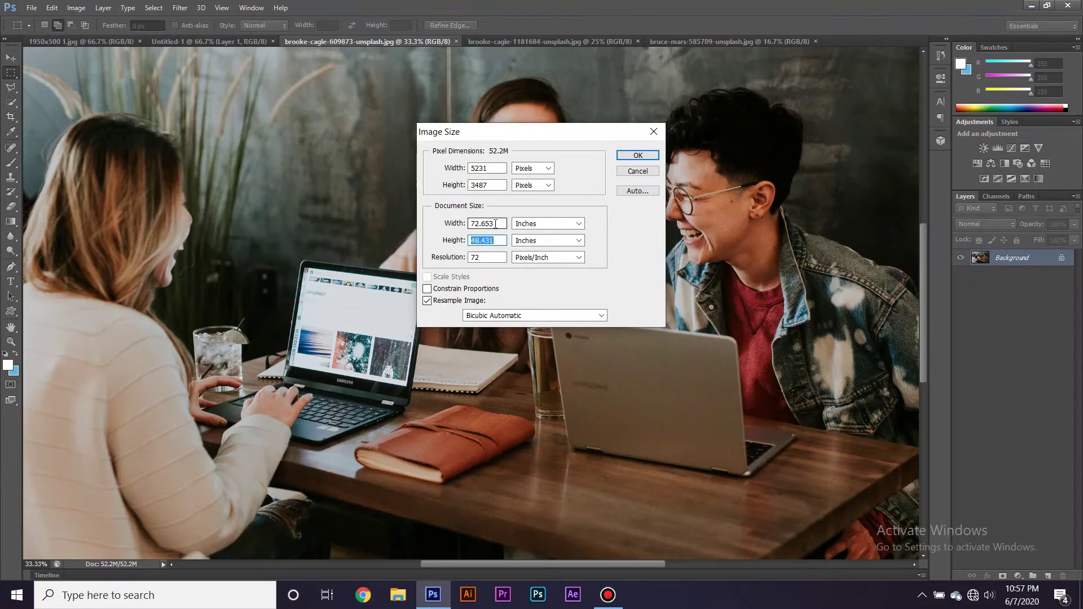
{"action": "left_click", "coordinate": [500, 224]}
Highlight the width, height and 5231-pixel width values, then re-enter resolution 72.
{"action": "left_click_drag", "start_coordinate": [500, 223], "coordinate": [470, 224]}
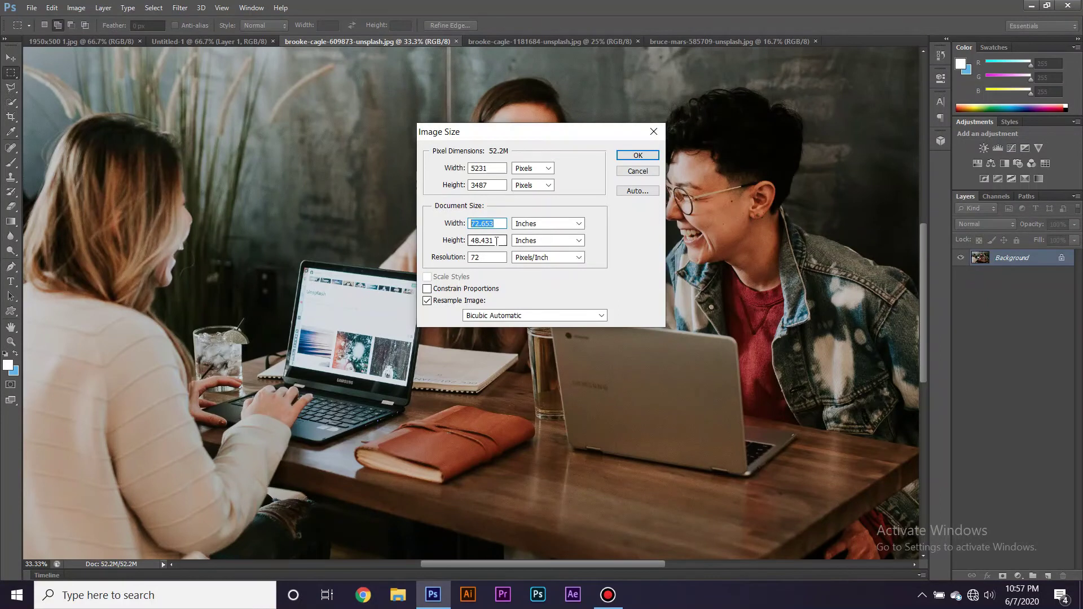
{"action": "left_click_drag", "start_coordinate": [496, 241], "coordinate": [459, 243]}
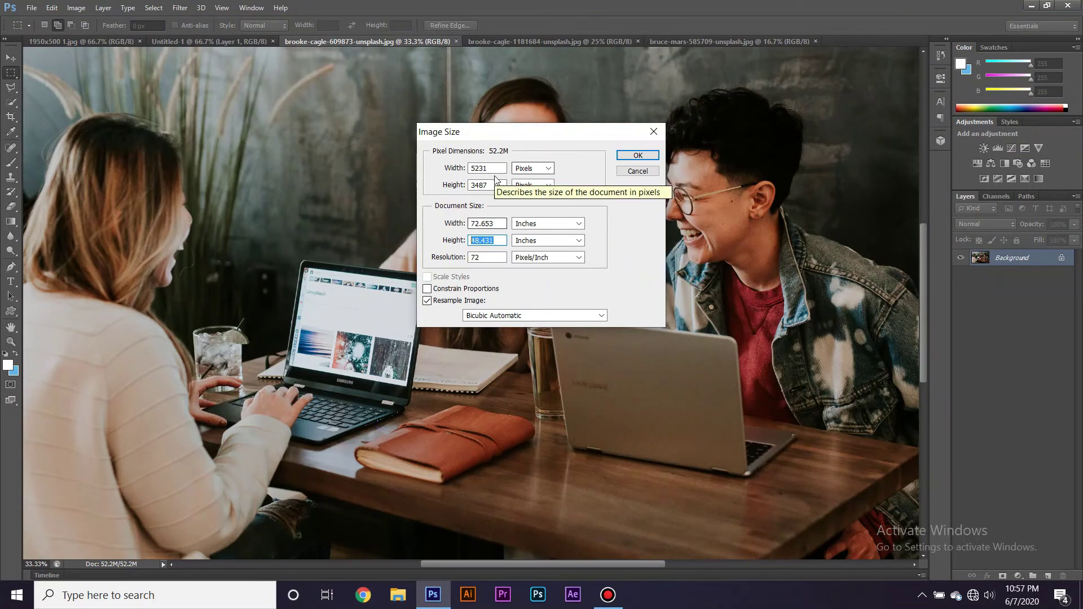
{"action": "double_click", "coordinate": [495, 170]}
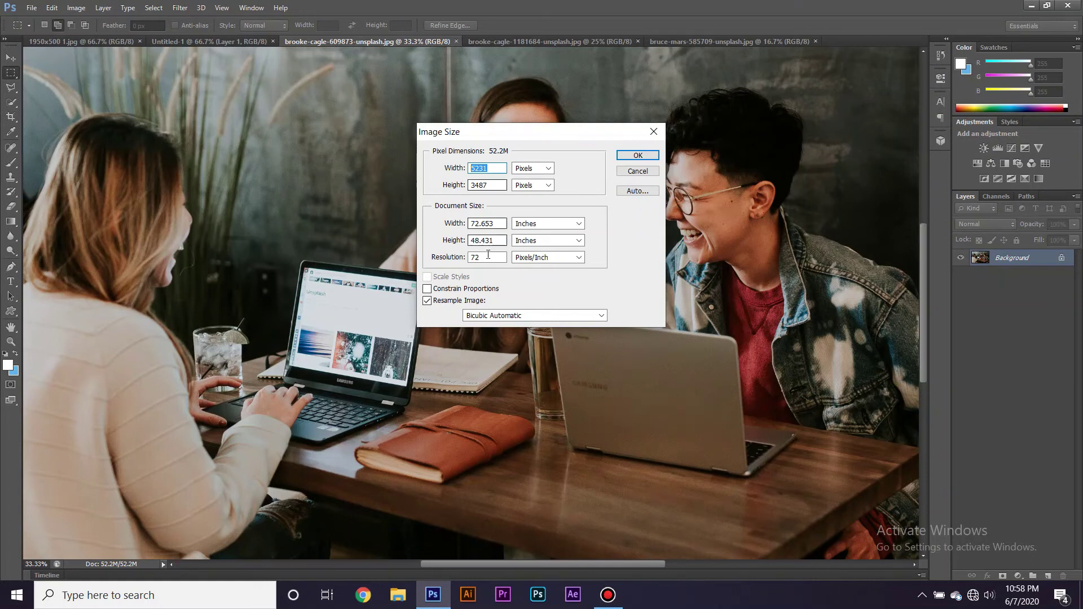
{"action": "double_click", "coordinate": [466, 257]}
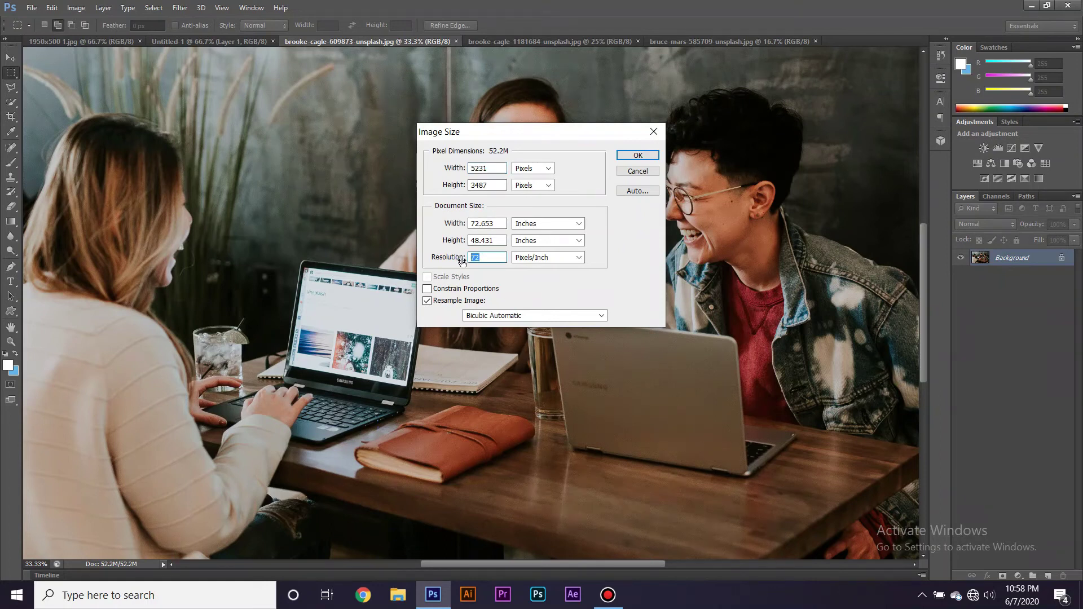
{"action": "type", "text": "72"}
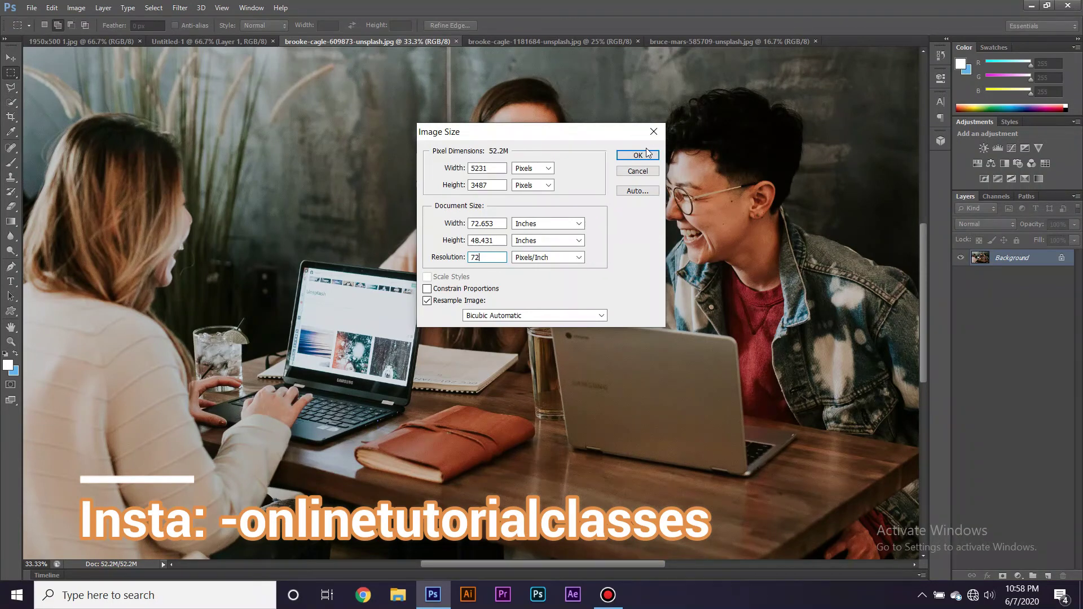
{"action": "left_click", "coordinate": [445, 258]}
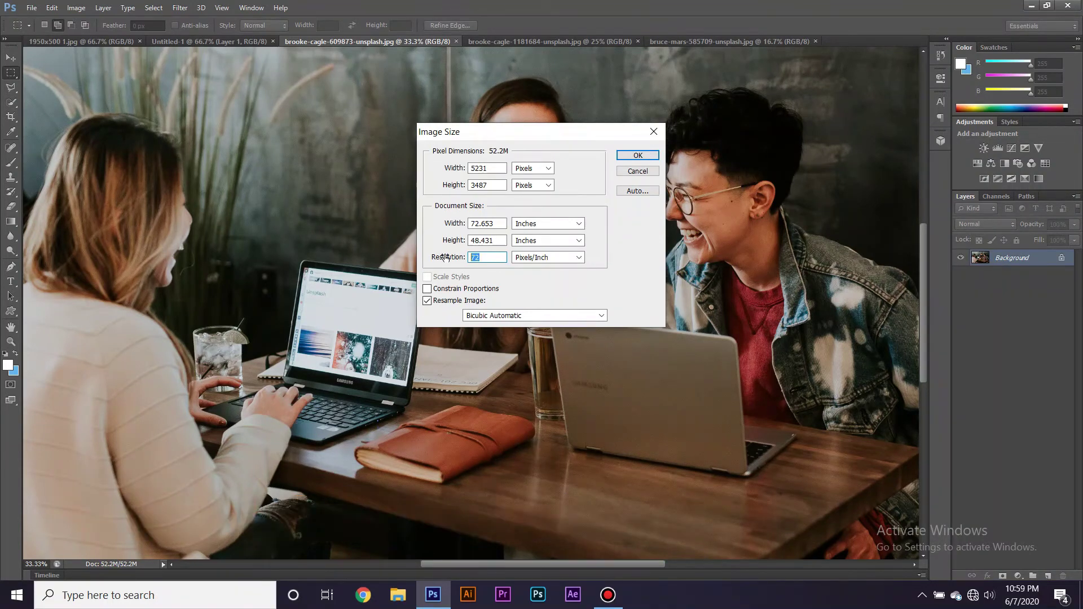